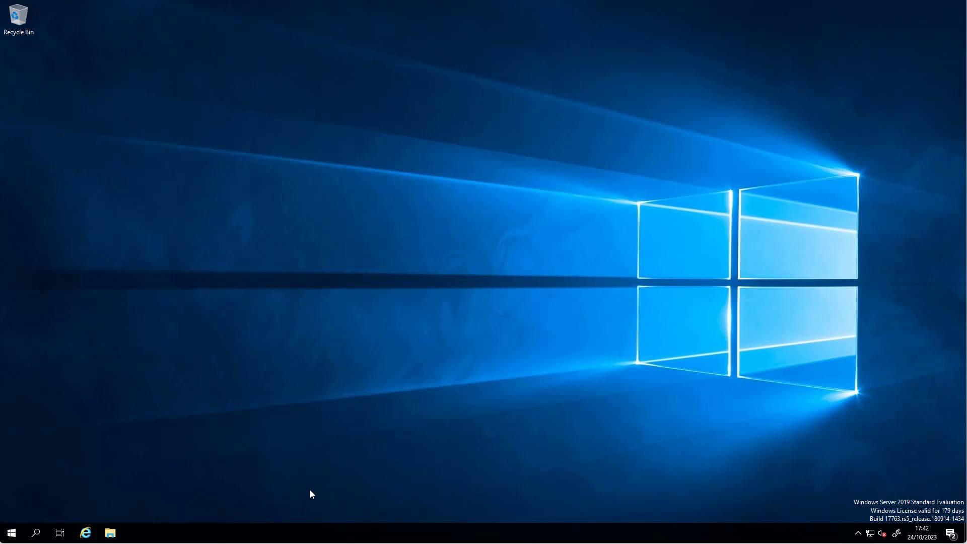
Launch Server Manager from Start and dismiss the Windows Admin Center notice.
left_click(12, 533)
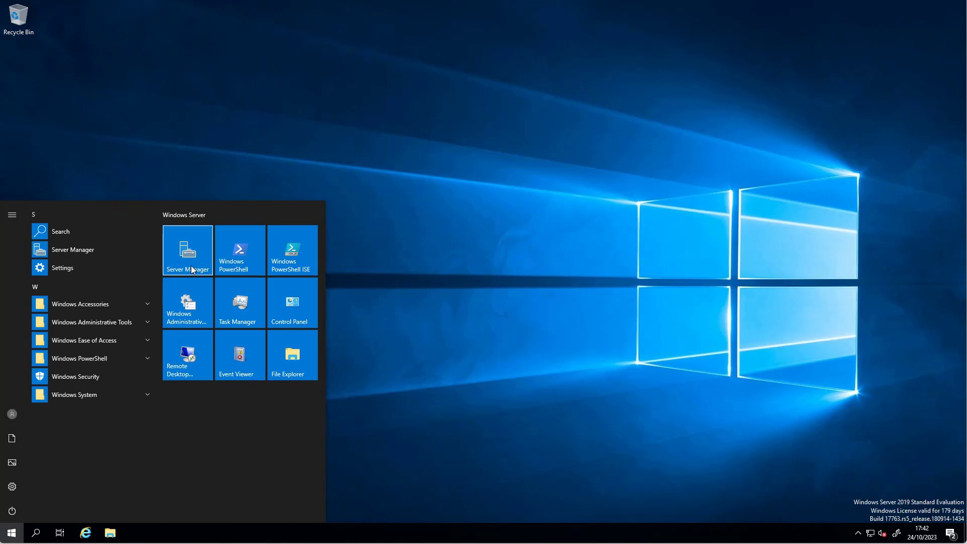
left_click(191, 270)
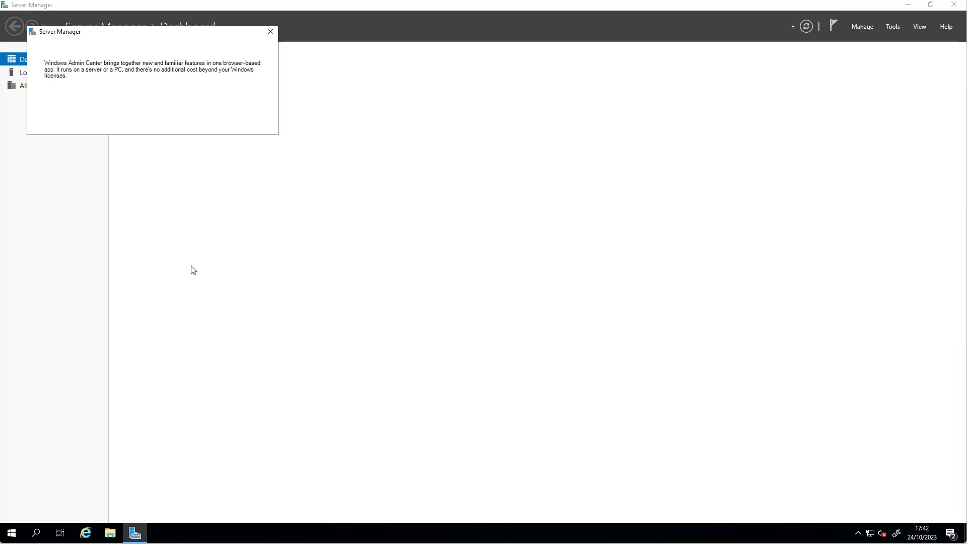
left_click(267, 32)
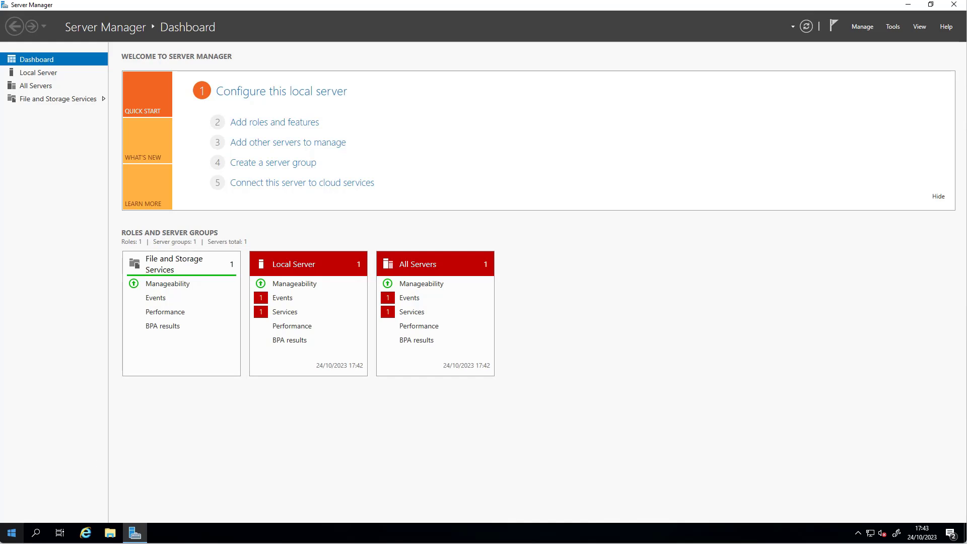
Start an empty Microsoft Management Console by running mmc from Start.
left_click(12, 533)
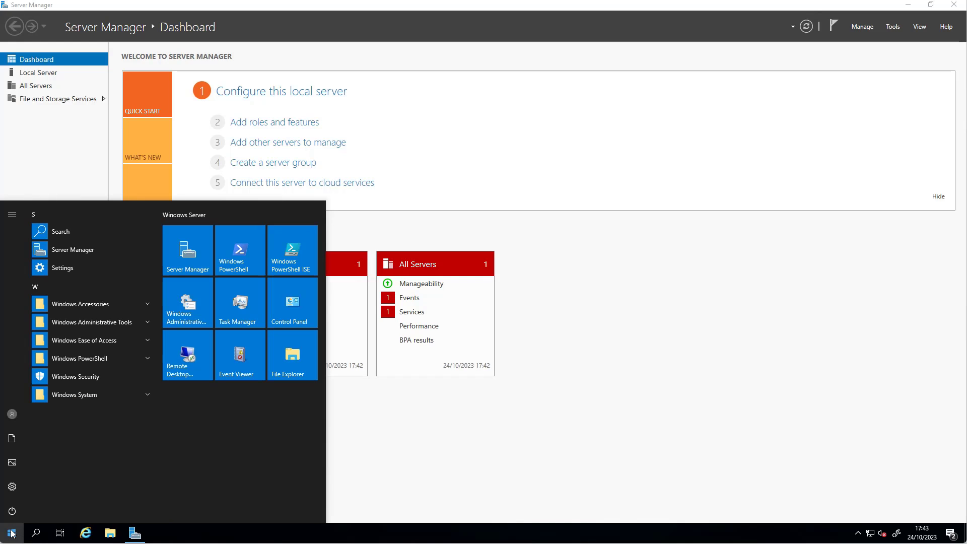
type("mmc")
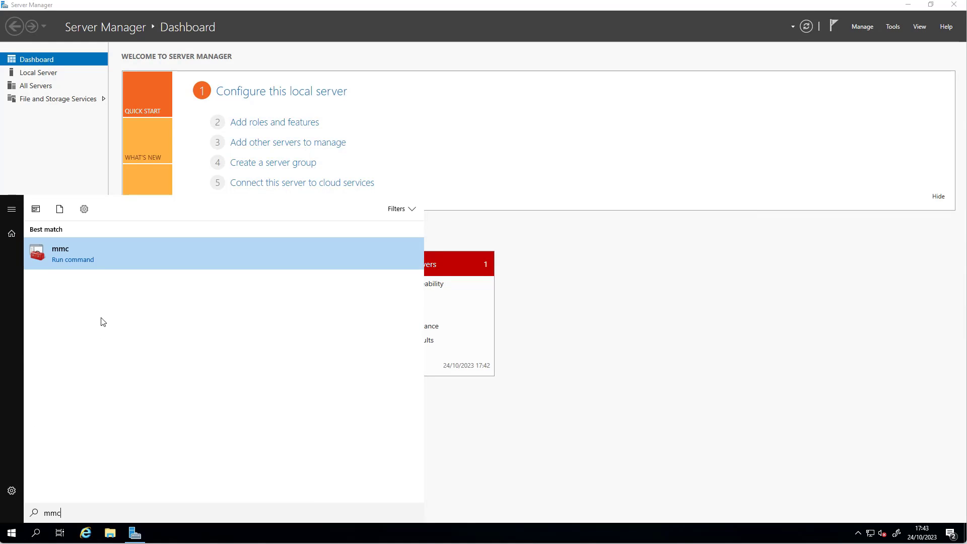
left_click(77, 262)
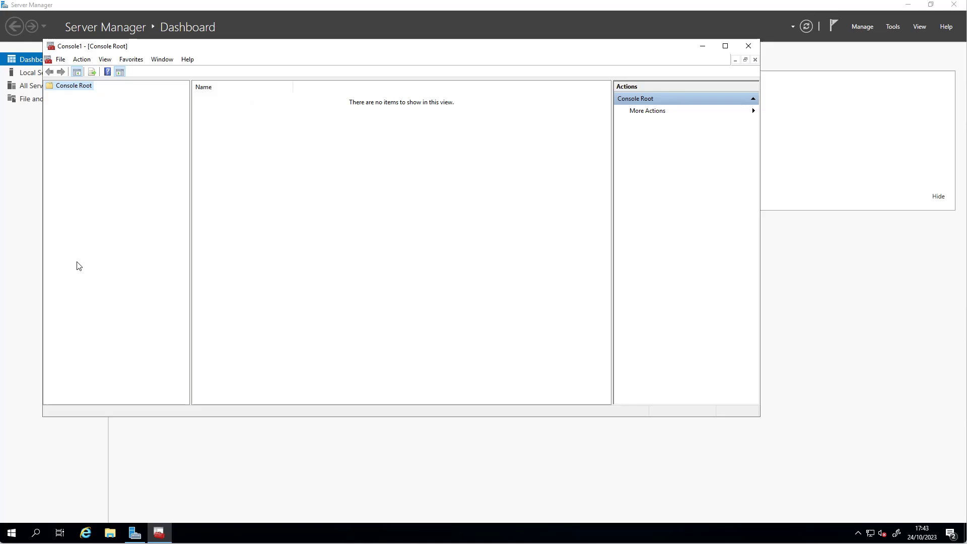
Add the Local Users and Groups snap-in for the local computer to the console.
left_click(61, 60)
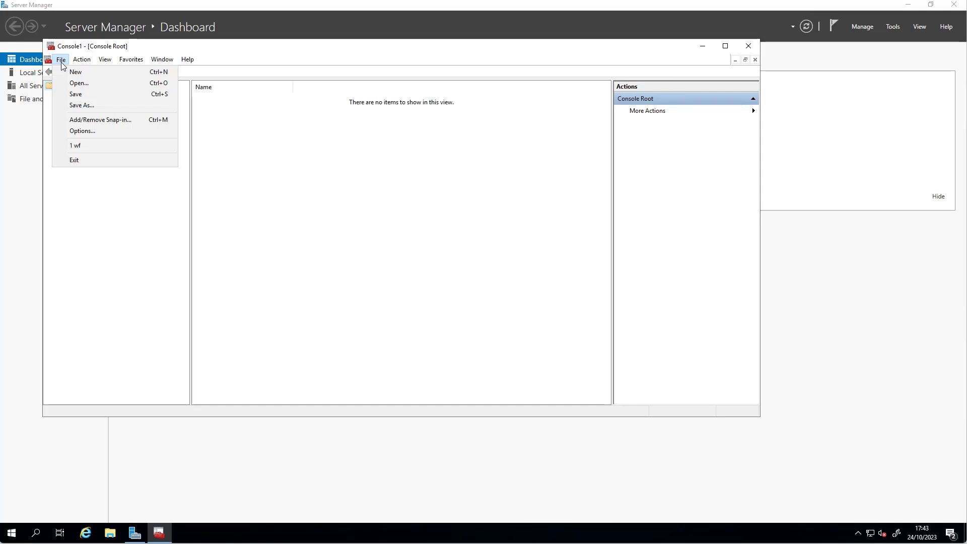
left_click(99, 122)
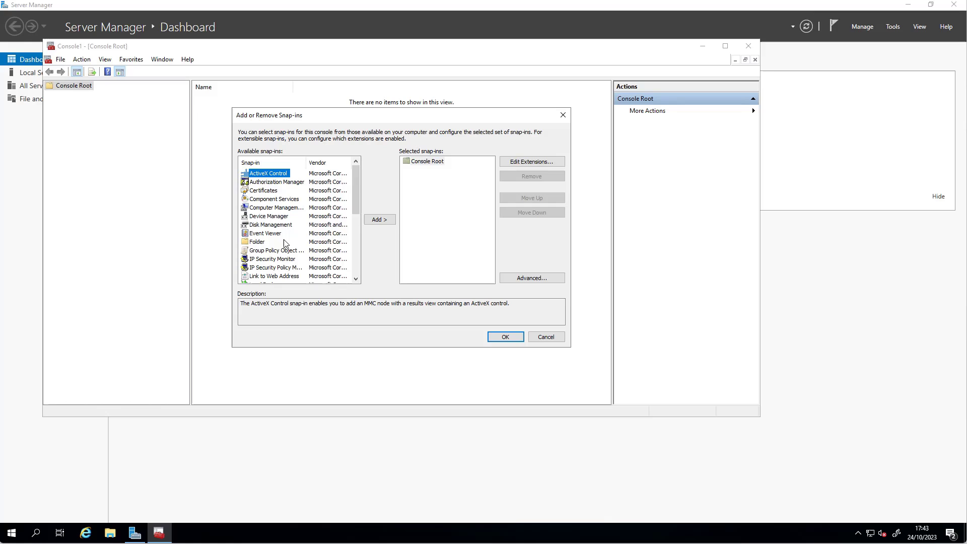
scroll(286, 245, "down", 1)
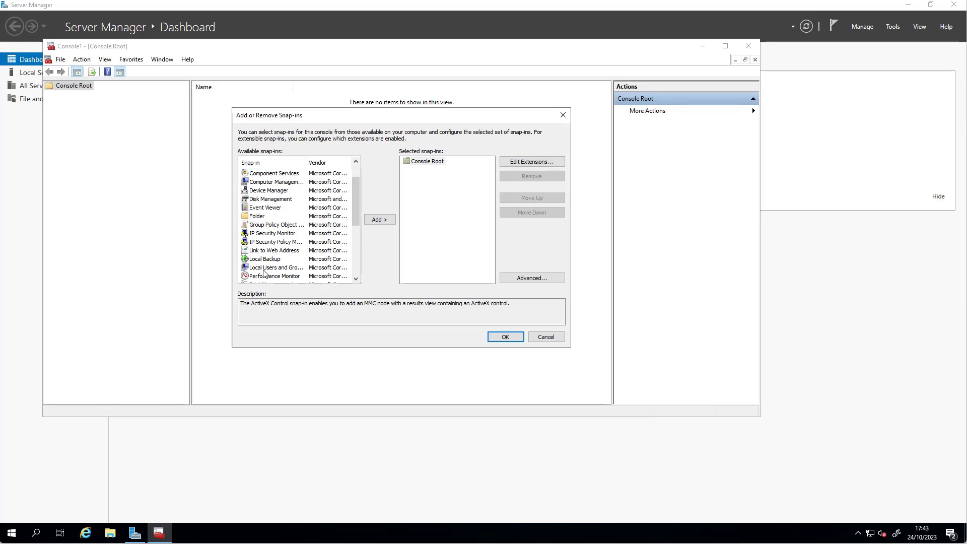
left_click(261, 271)
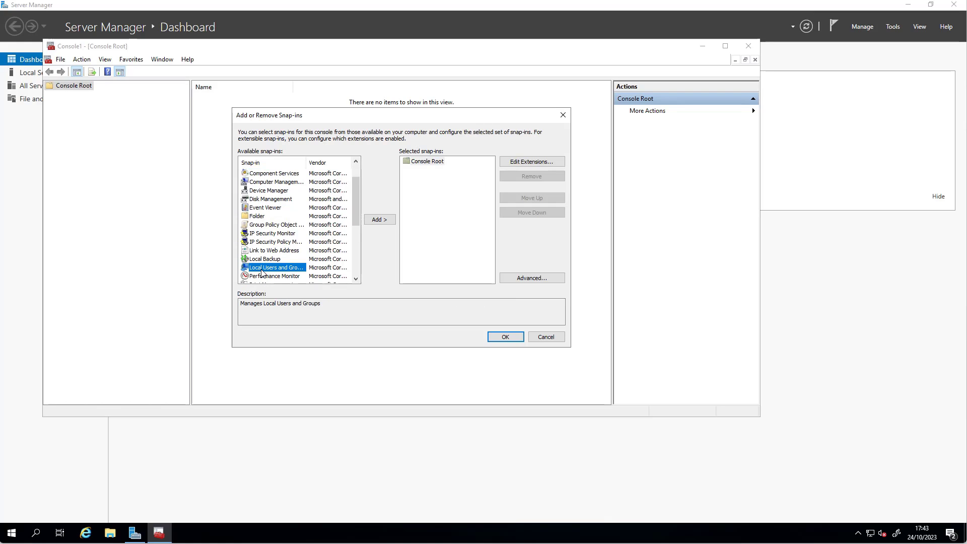
left_click(379, 219)
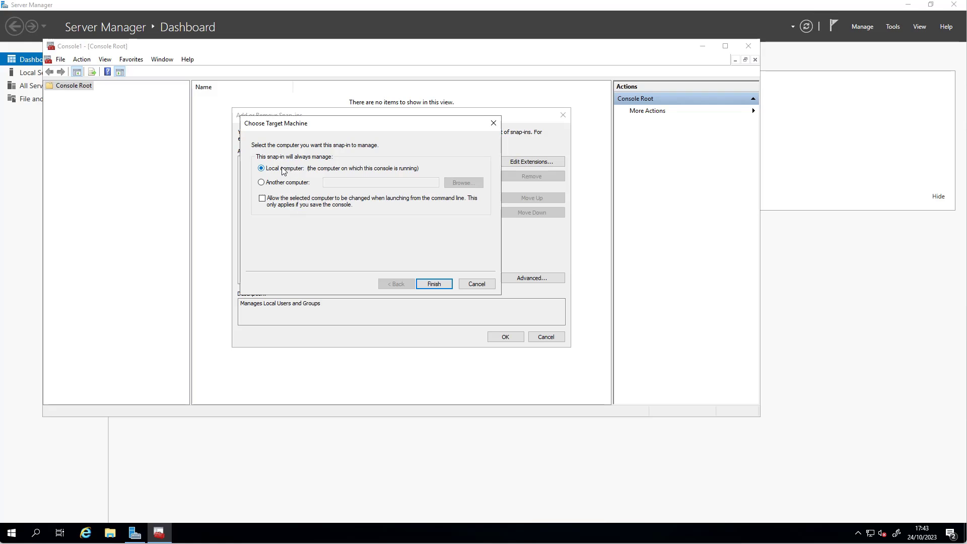
left_click(435, 284)
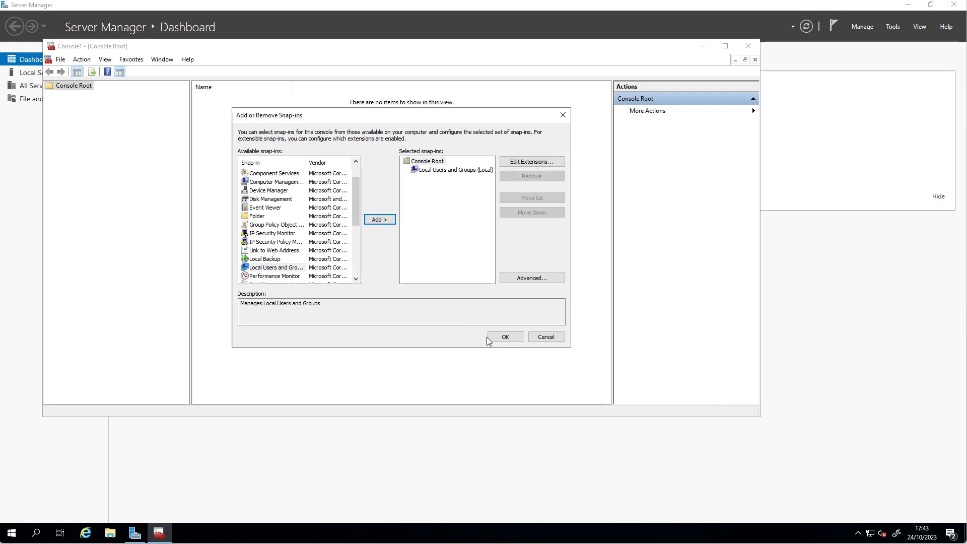
left_click(505, 337)
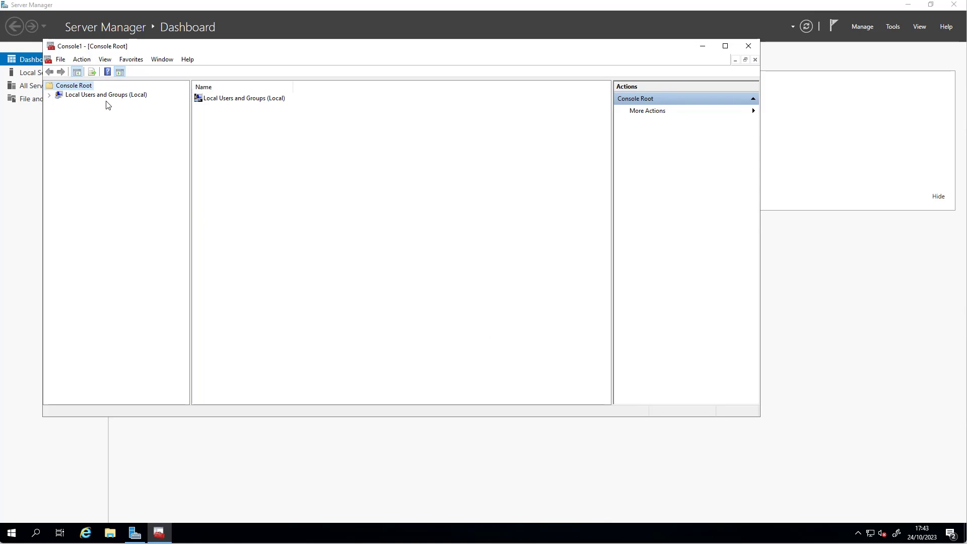
left_click(61, 60)
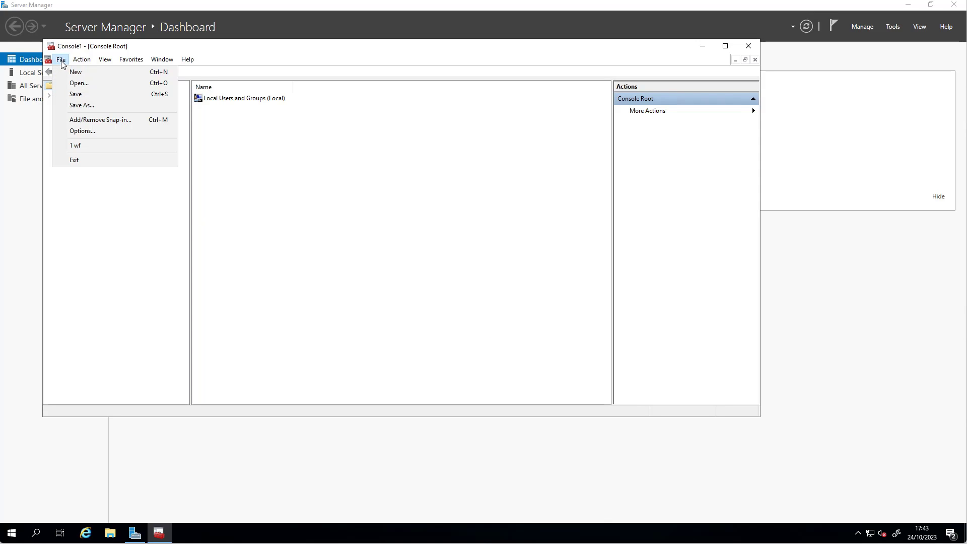
Save the console as CA-config in the Desktop folder.
left_click(93, 107)
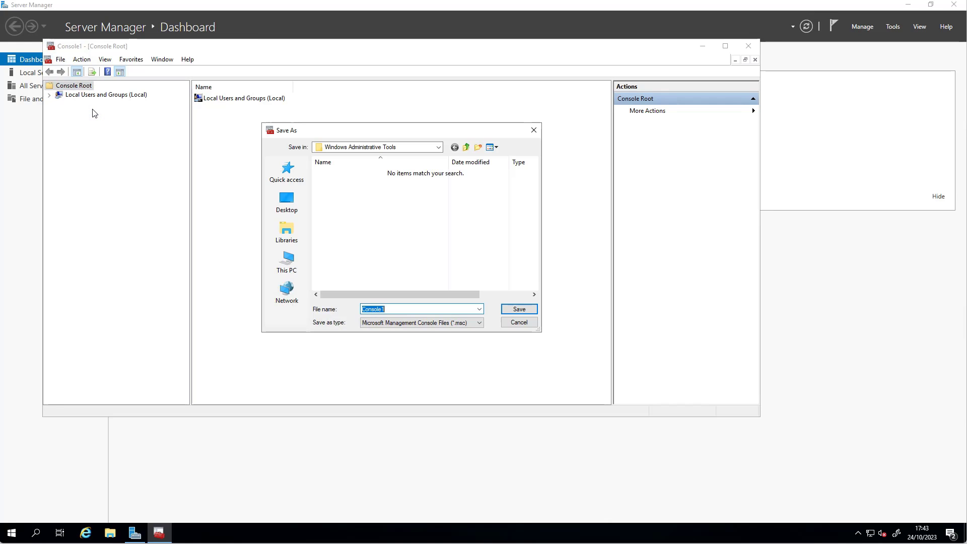
left_click(291, 204)
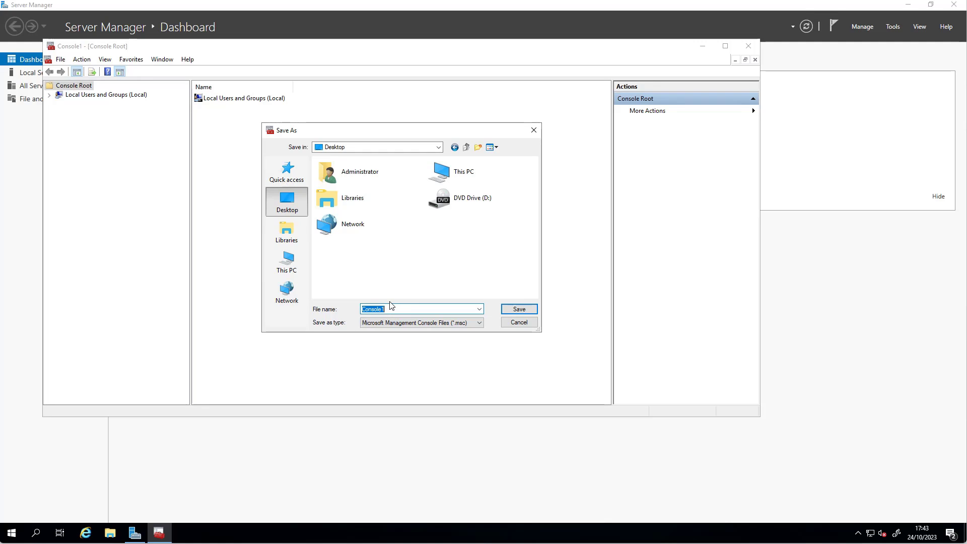
type("CA-config")
left_click(523, 308)
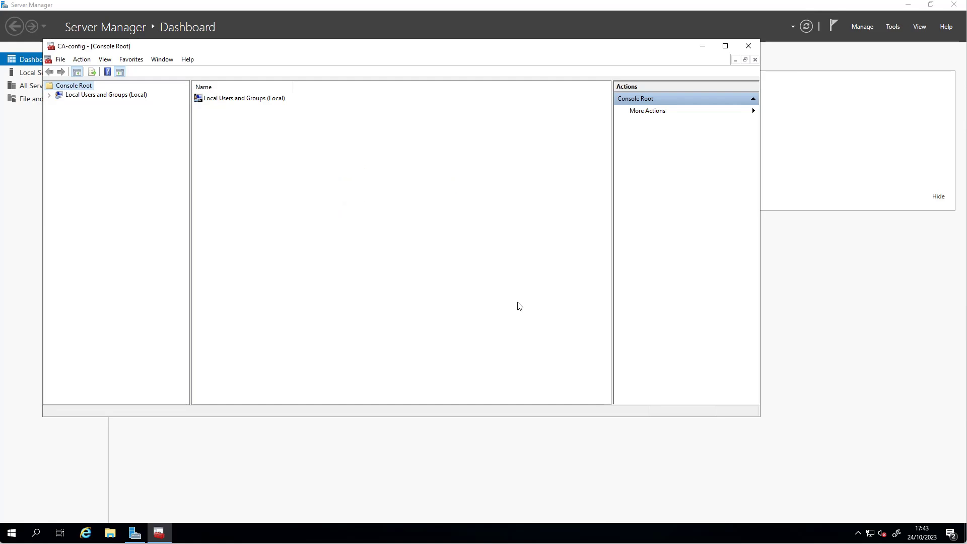
Expand Local Users and Groups, list the Groups folder and select IIS_IUSRS.
left_click(49, 95)
left_click(106, 95)
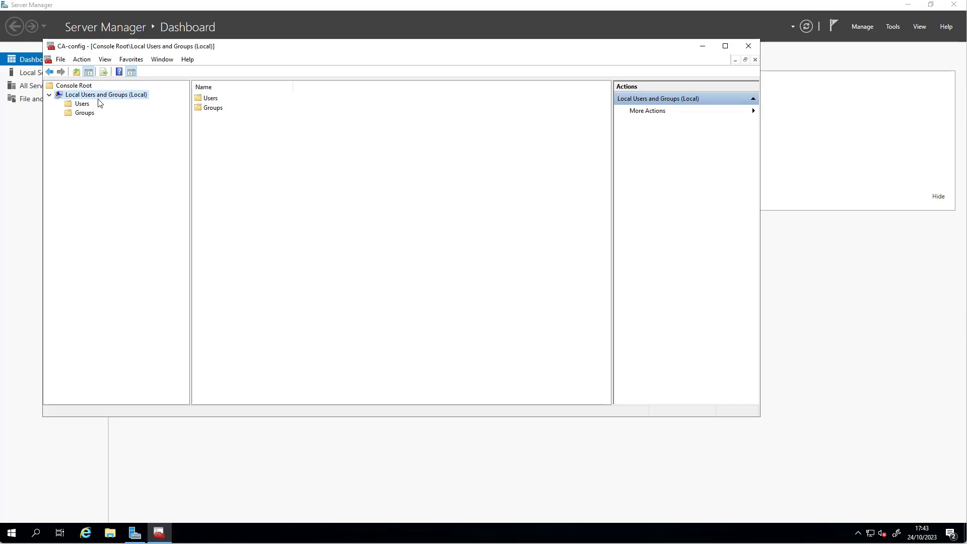
left_click(86, 113)
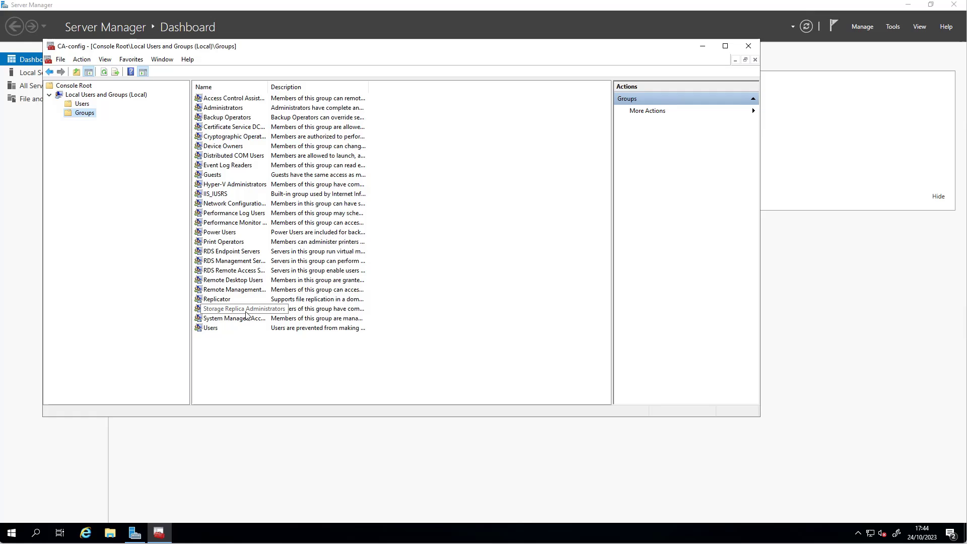
left_click(217, 194)
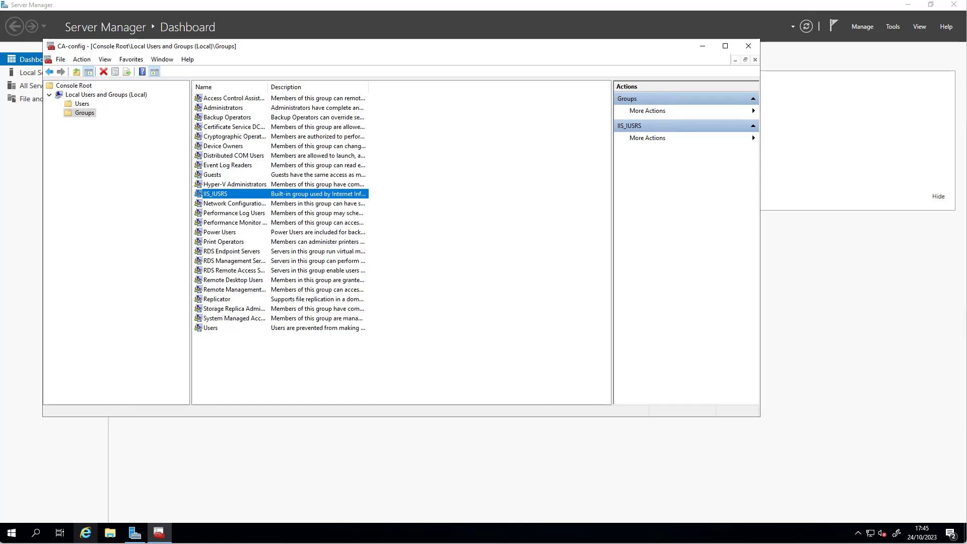
left_click(12, 535)
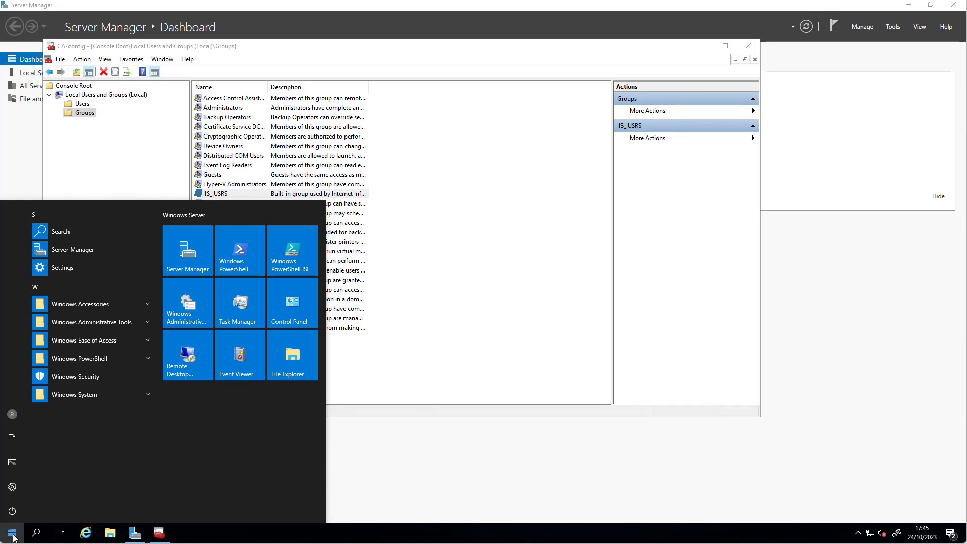
Open Windows PowerShell and run hostname, confirming the host is standalone-ca.
type("power")
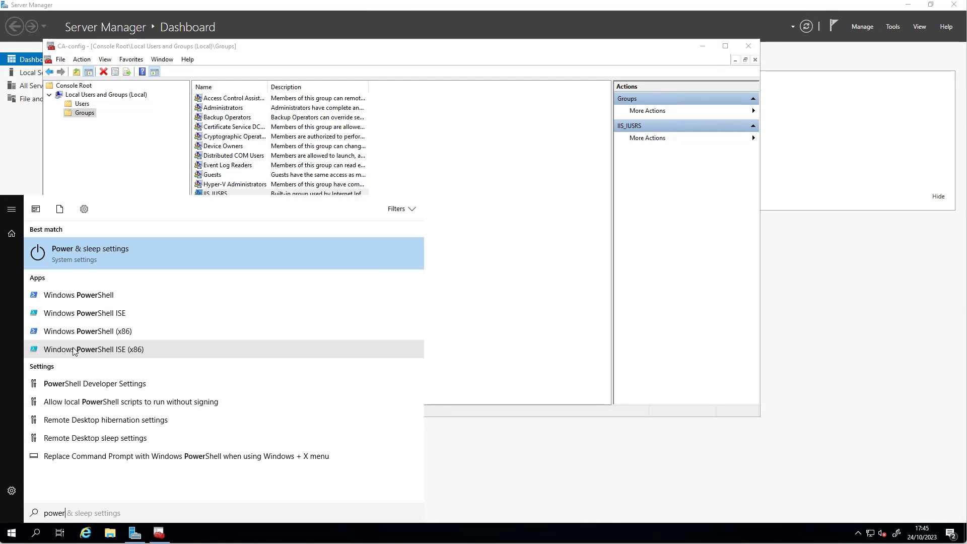
left_click(83, 298)
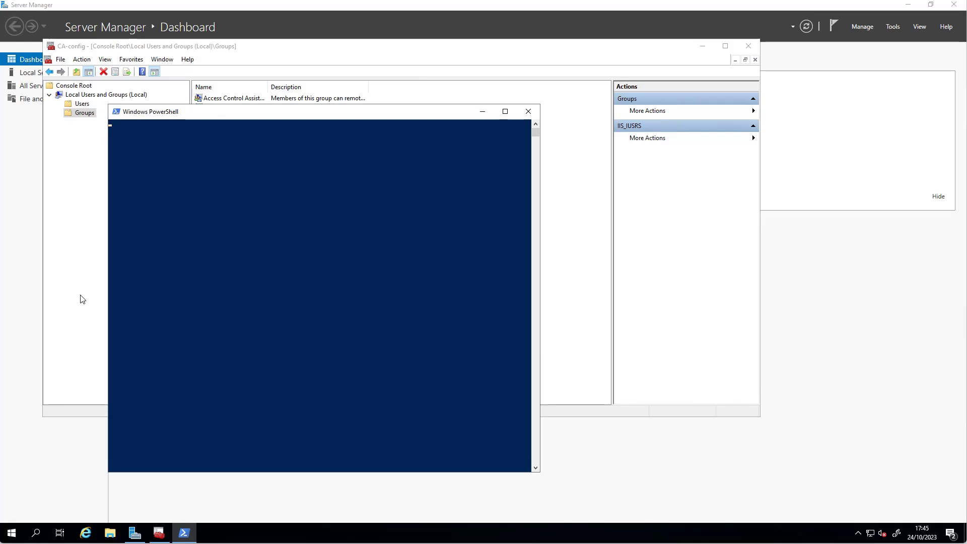
left_click(255, 244)
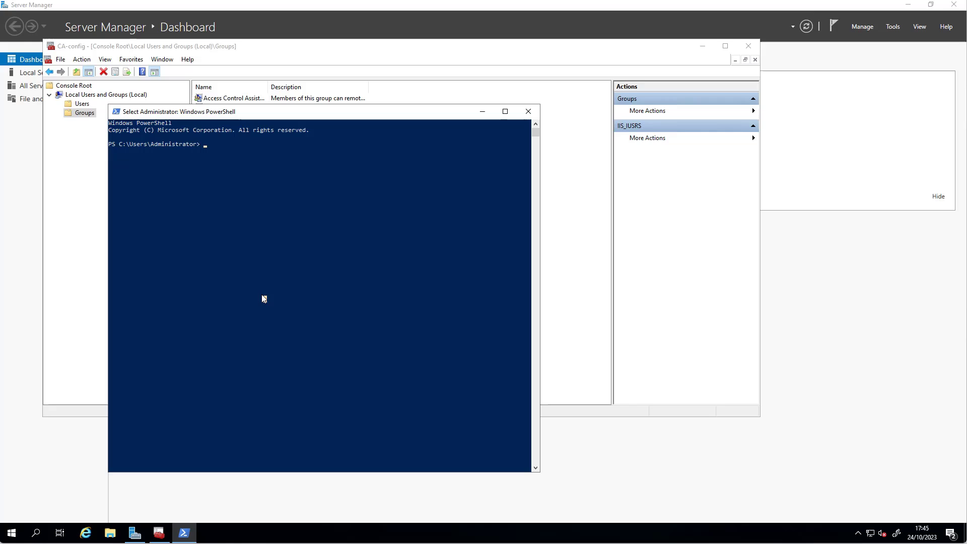
type("hostname")
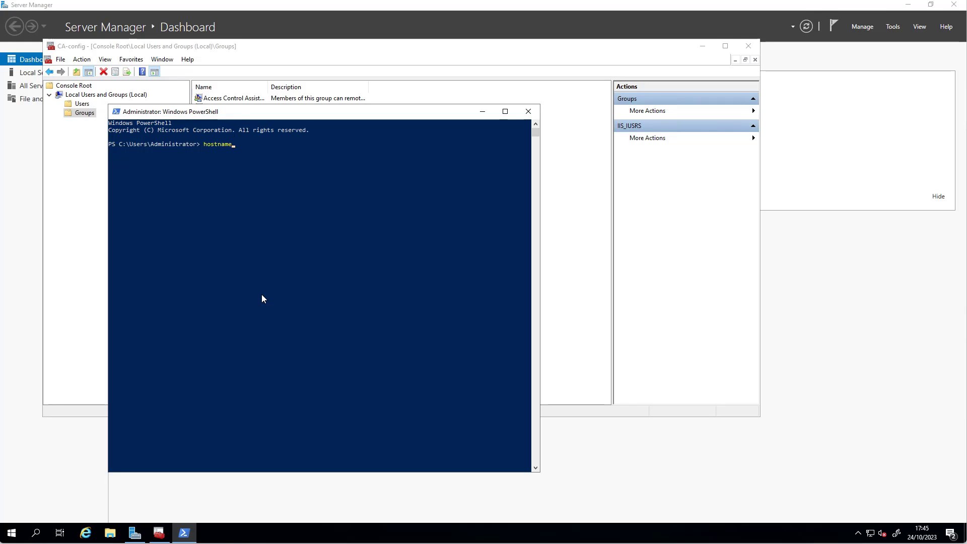
key("Return")
left_click_drag(156, 150, 108, 151)
left_click(217, 159)
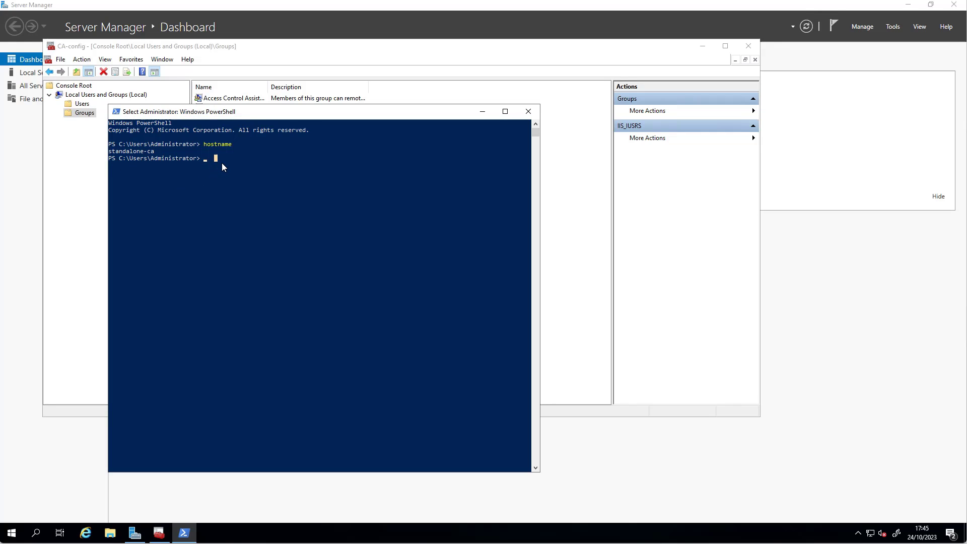
Run ipconfig /all and check DNS 10.254.1.21, the default gateway and IPv4 10.254.1.24.
type("ipconf")
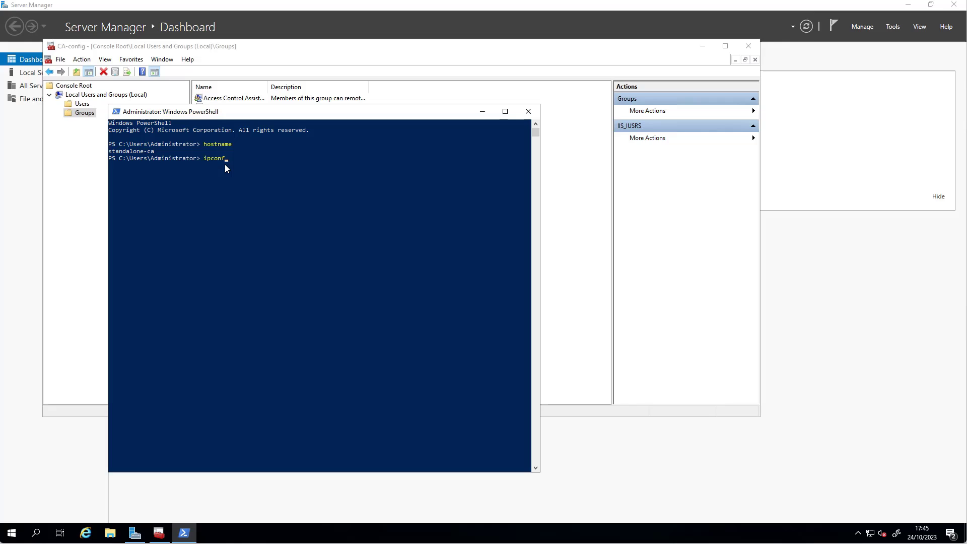
type("ig /all")
key("Return")
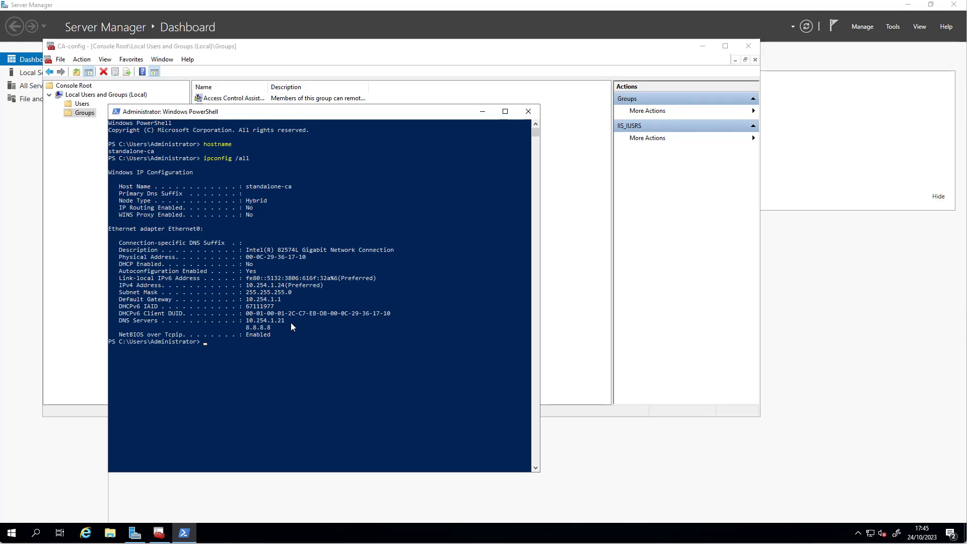
left_click_drag(291, 322, 120, 325)
left_click_drag(286, 301, 149, 301)
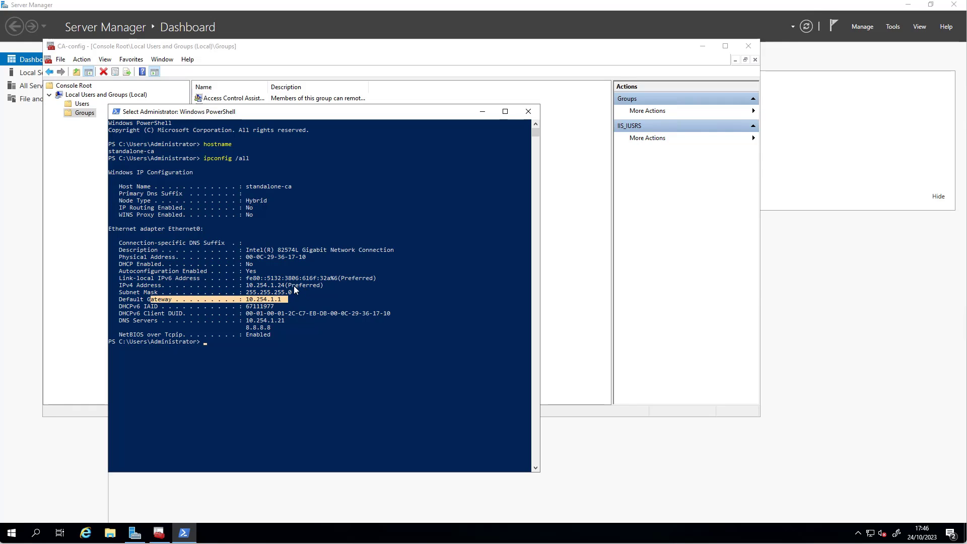
left_click_drag(289, 285, 119, 286)
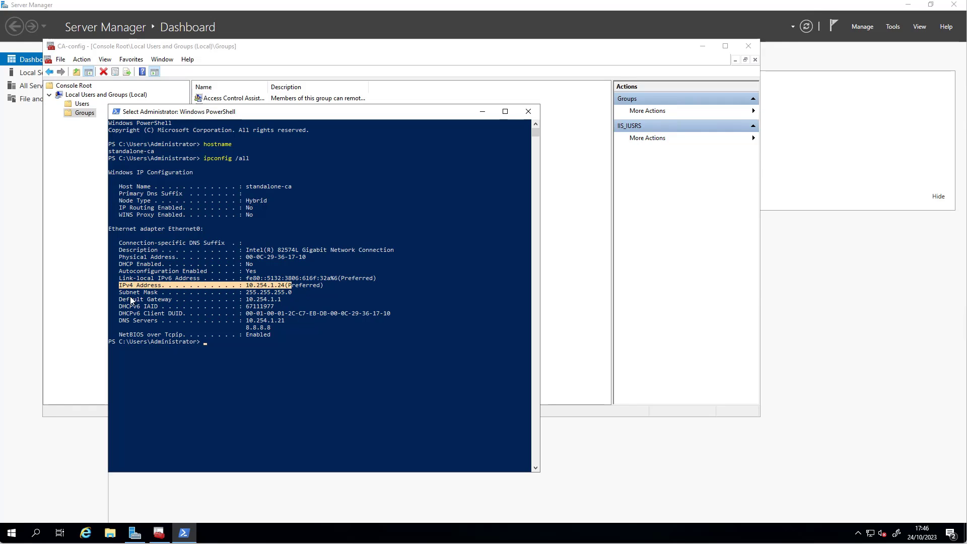
left_click(246, 372)
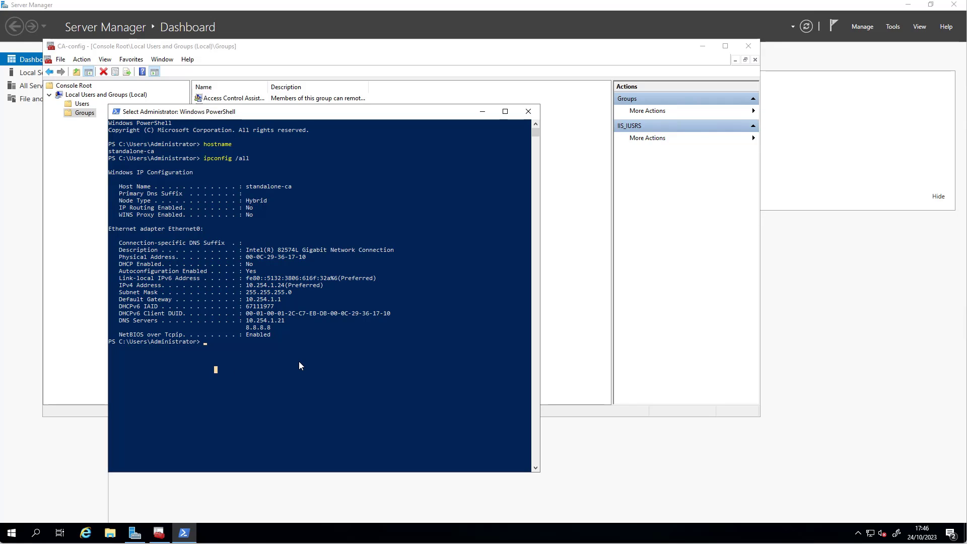
Ping standalone-ca.class.lab and confirm four replies from 10.254.1.24 with 0% loss.
type("ping")
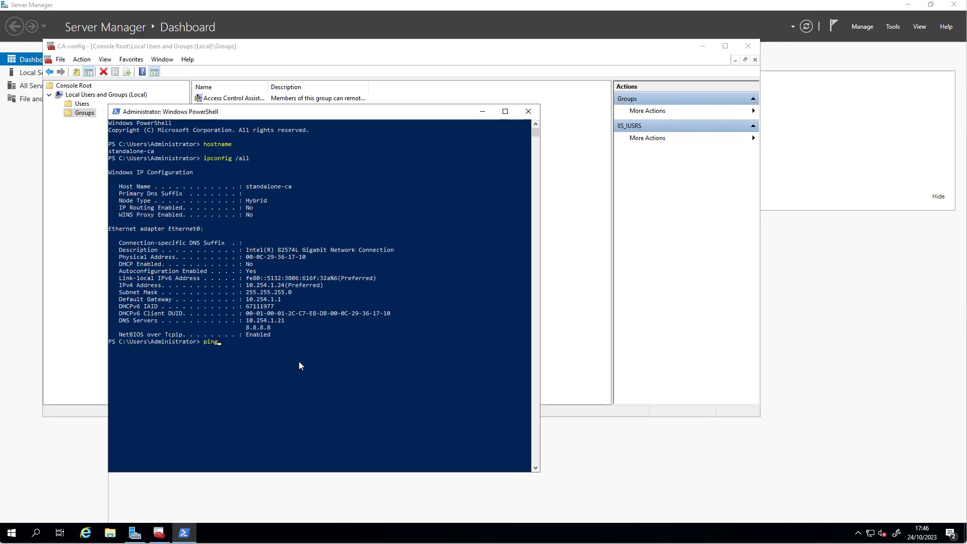
type(" standalone-ca")
type(".class.lab")
key("Return")
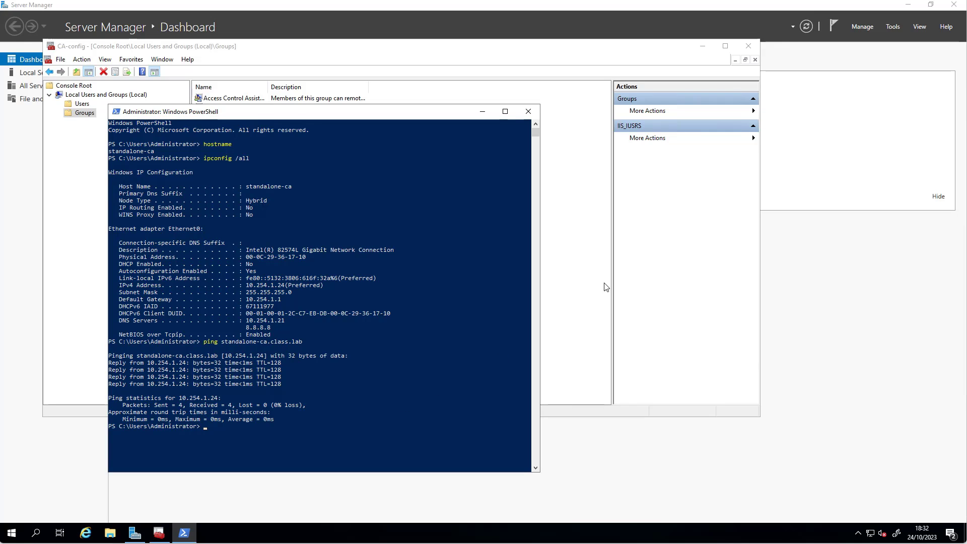
Run Add Roles and Features with role-based installation on standalone-ca up to Select server roles.
left_click(64, 447)
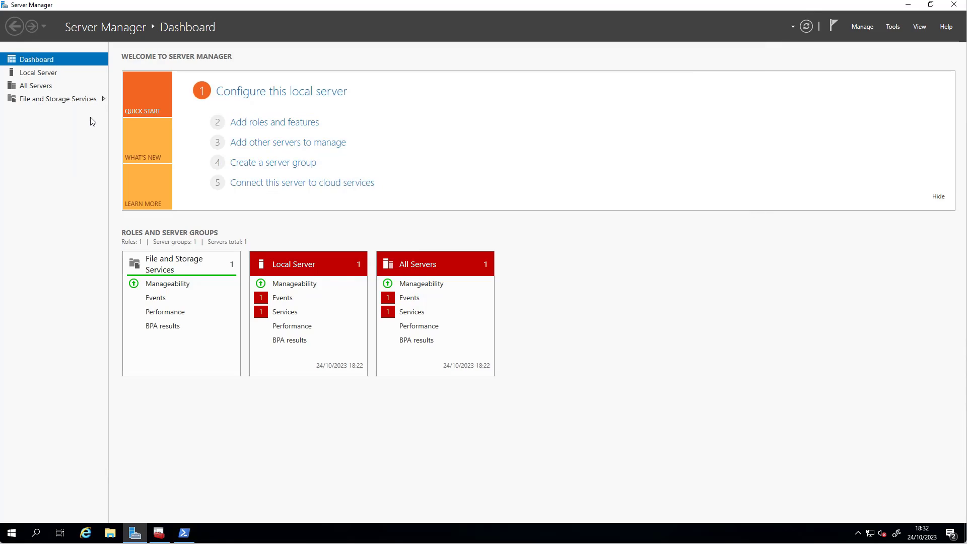
left_click(863, 29)
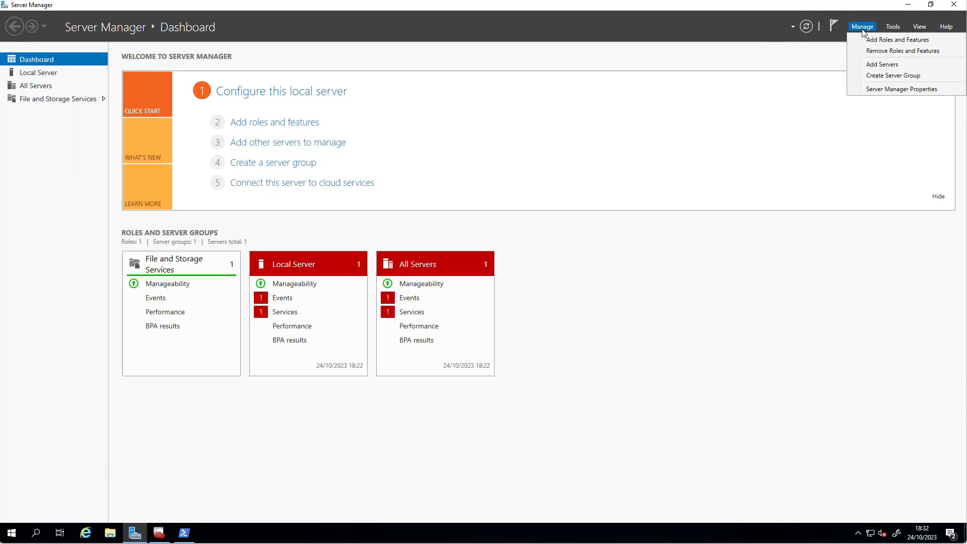
left_click(893, 40)
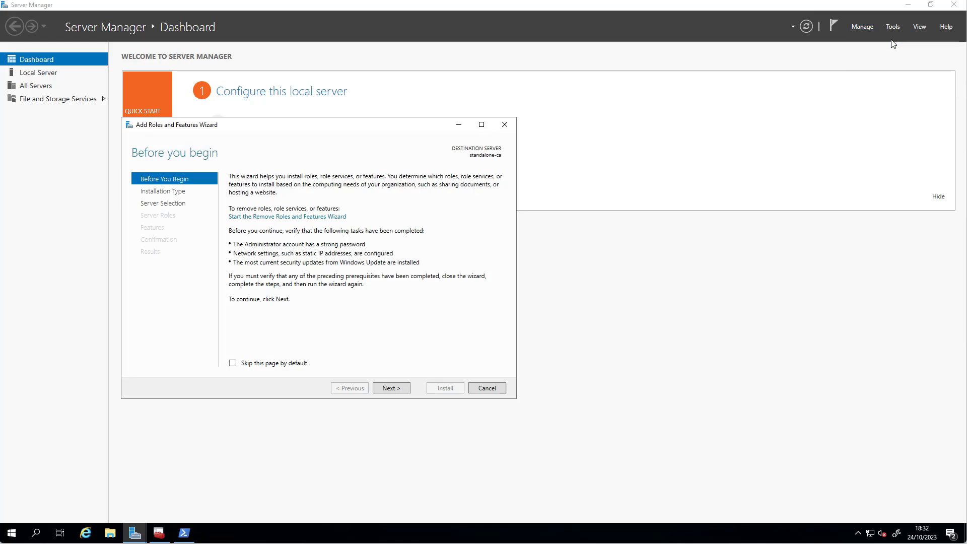
left_click(401, 391)
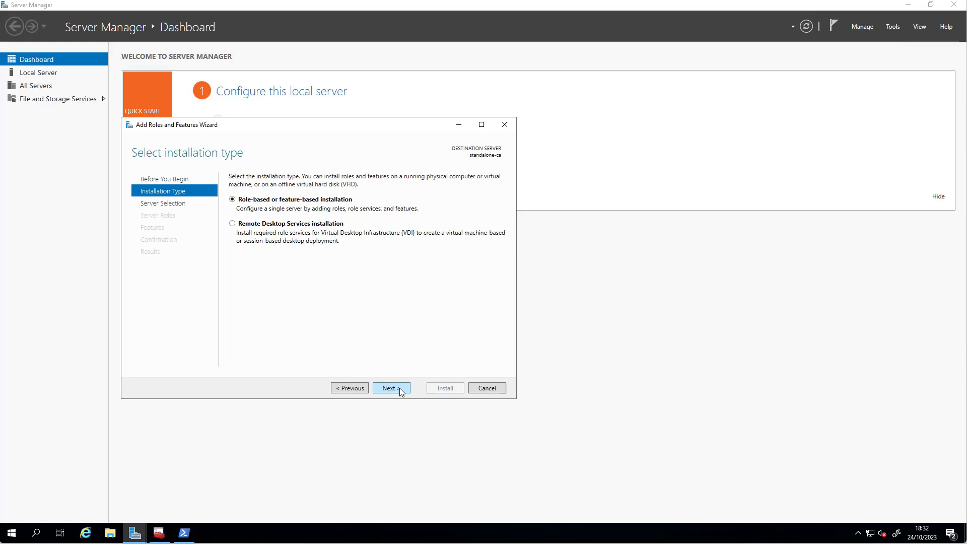
left_click(402, 390)
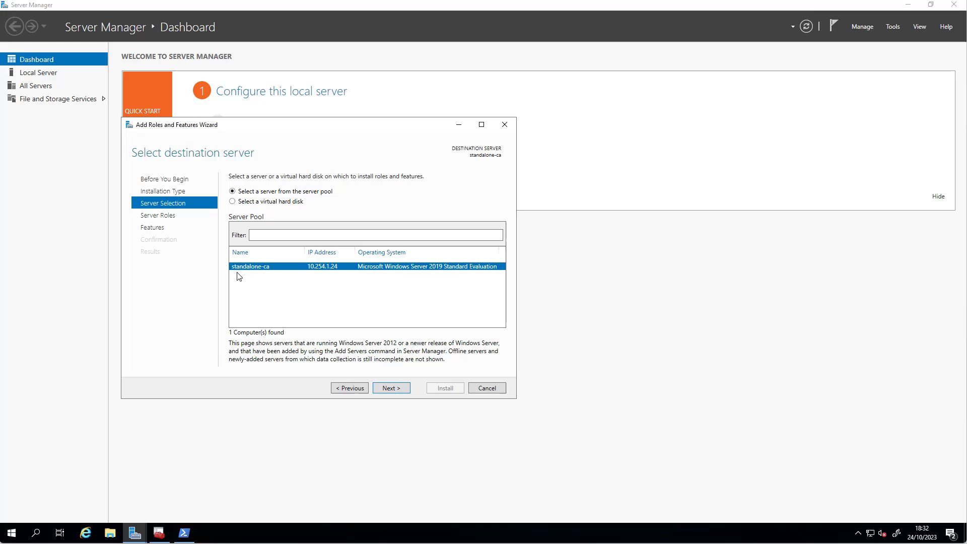
left_click(395, 394)
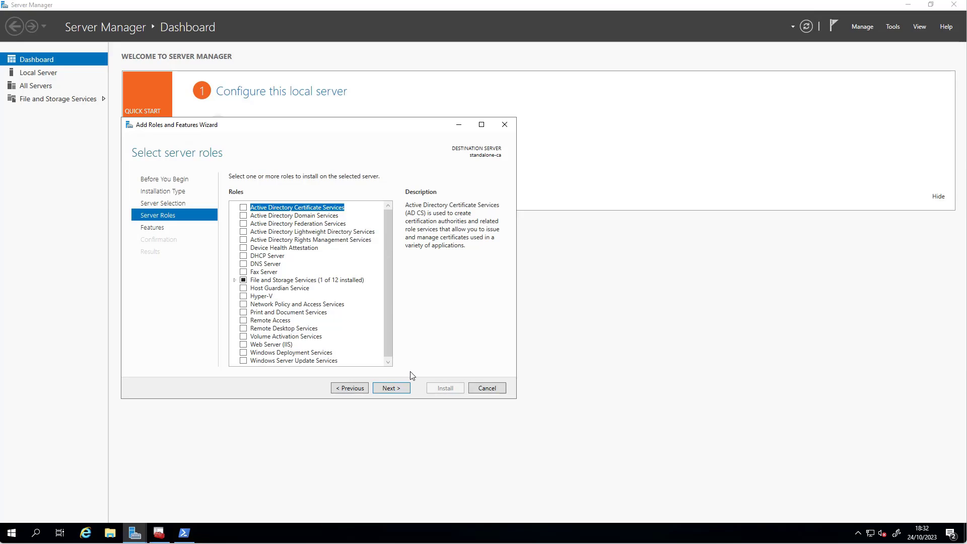
Keep Certification Authority and Web Enrollment as a Standalone Root CA with a new private key.
left_click(392, 388)
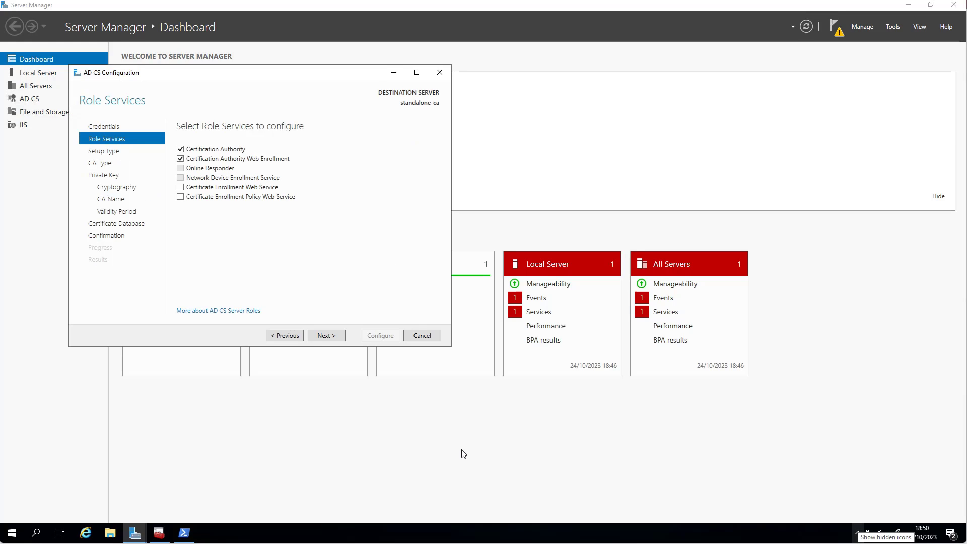
left_click(334, 336)
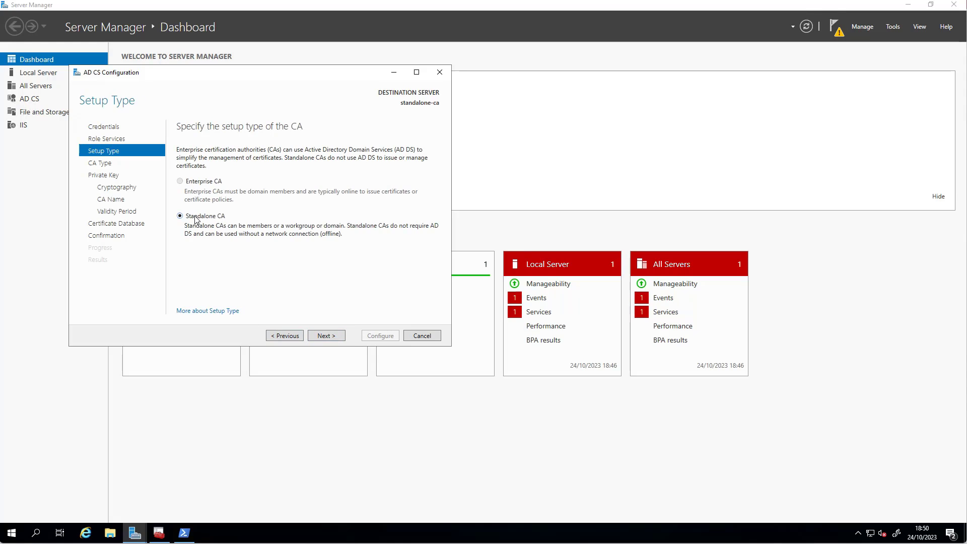
left_click(327, 336)
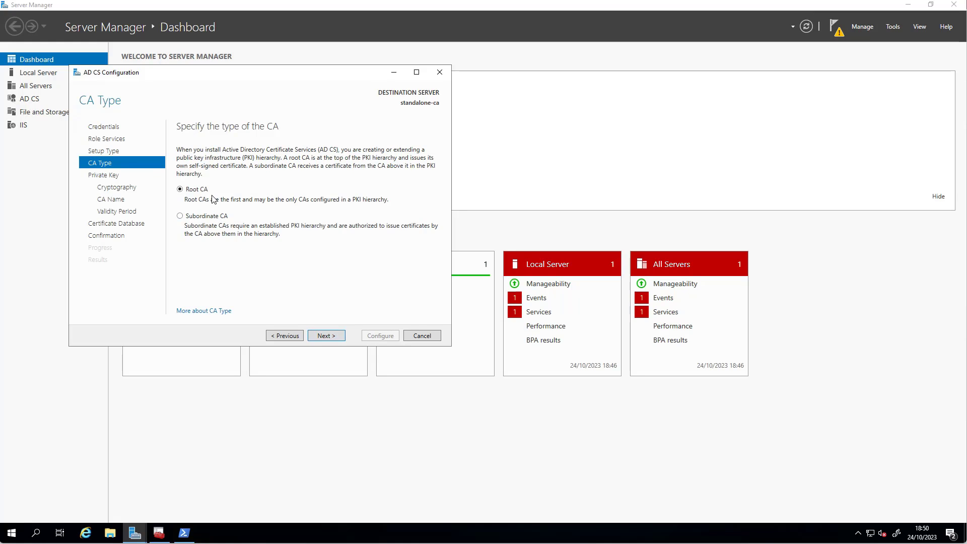
left_click(332, 336)
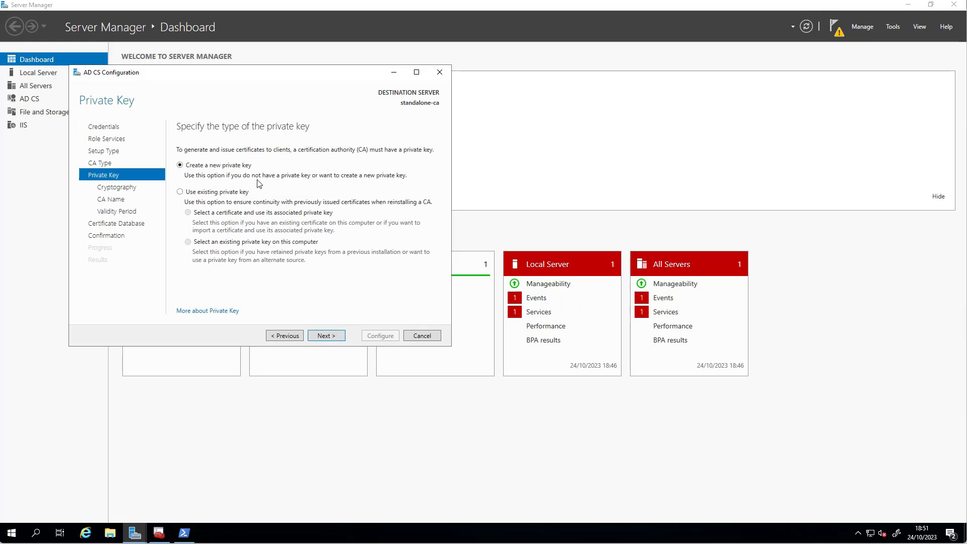
left_click(337, 338)
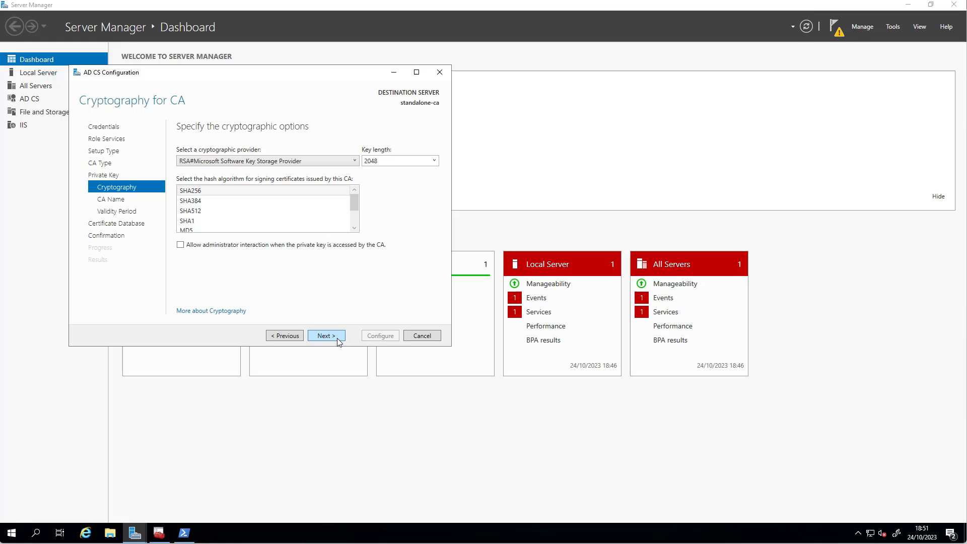
Choose SHA512 hashing, accept the 5-year validity and default database locations.
left_click(217, 210)
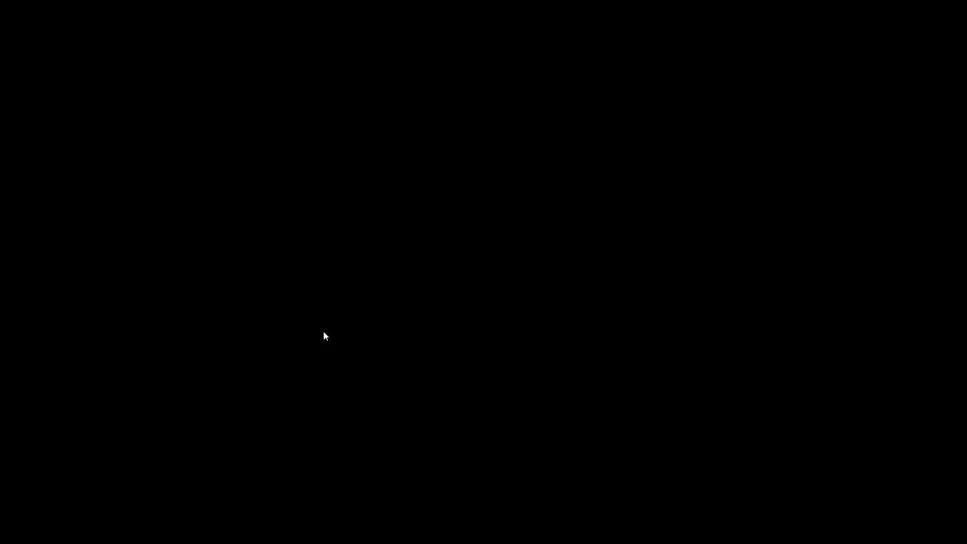
left_click(333, 338)
left_click(332, 339)
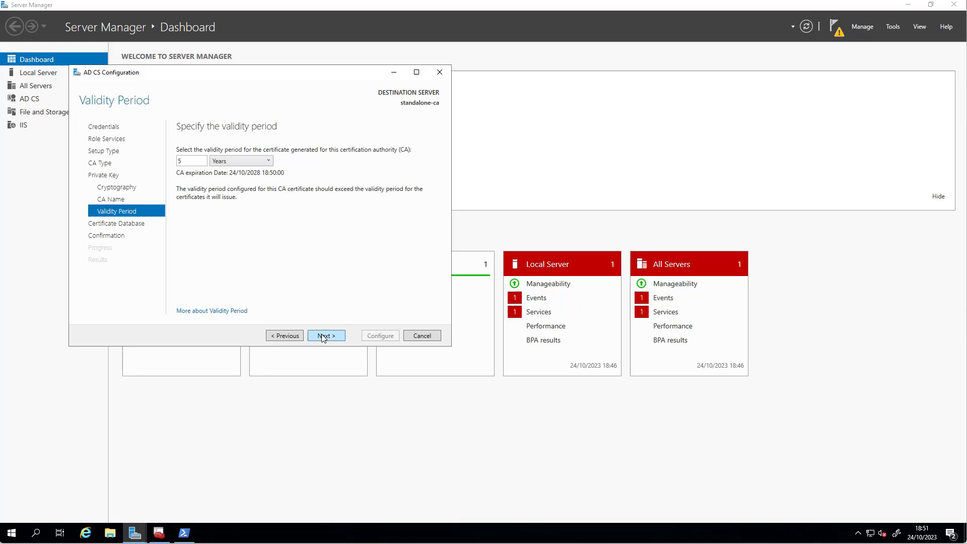
left_click(327, 337)
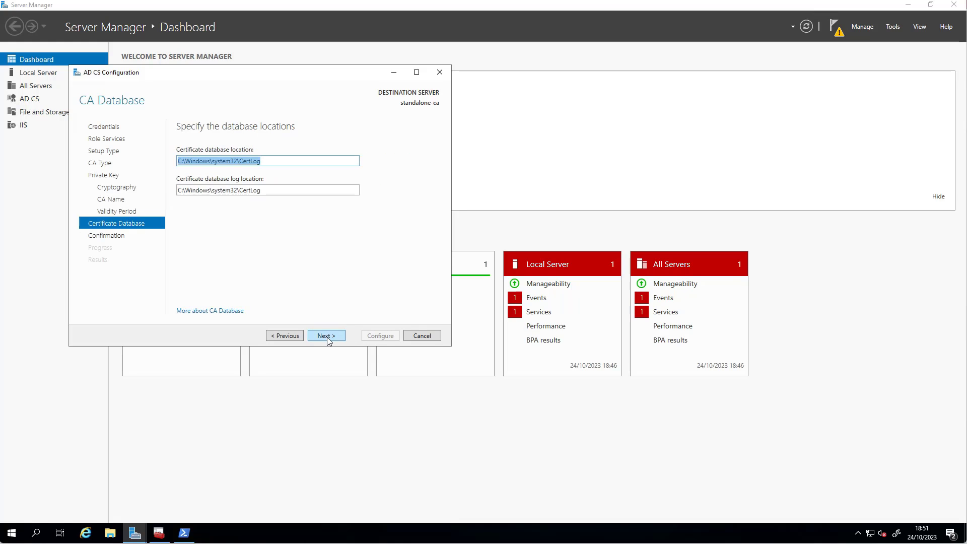
left_click(328, 338)
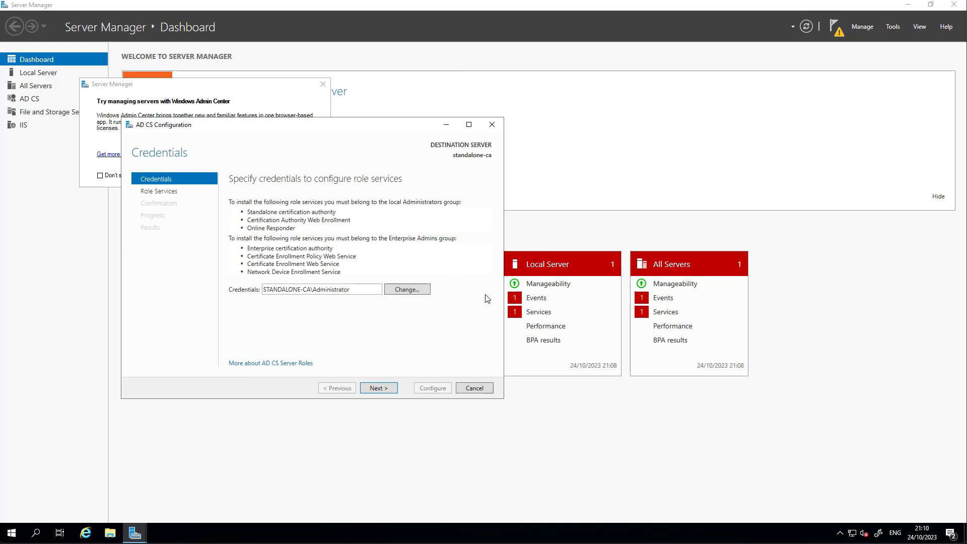
Add NDES, give the administrator account's password as its service account, and enter the RA e-mail.
left_click(379, 389)
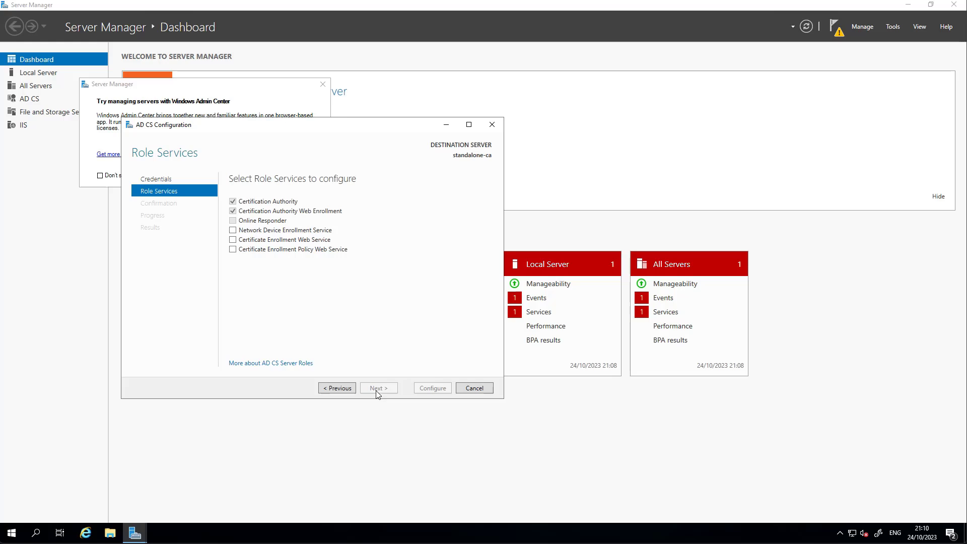
left_click(233, 231)
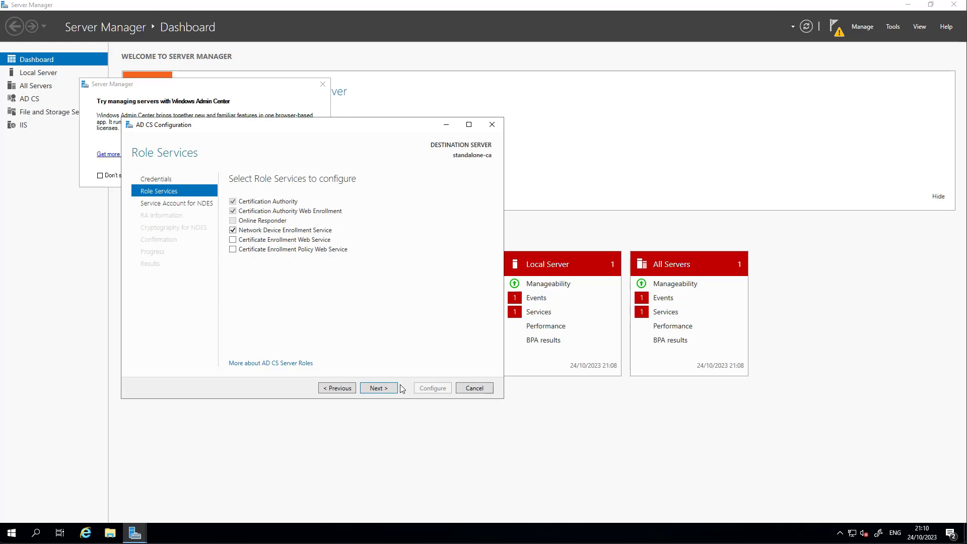
left_click(379, 388)
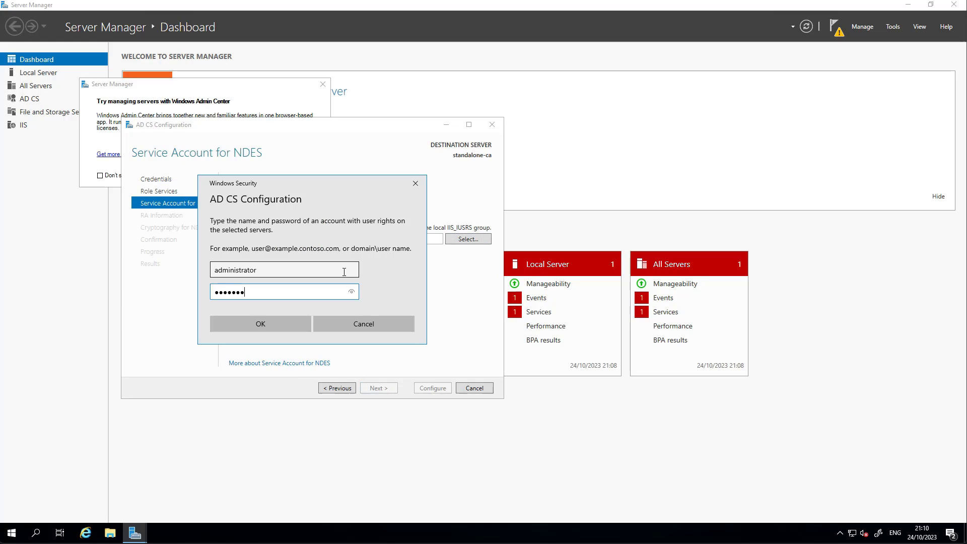
type("••")
key("Return")
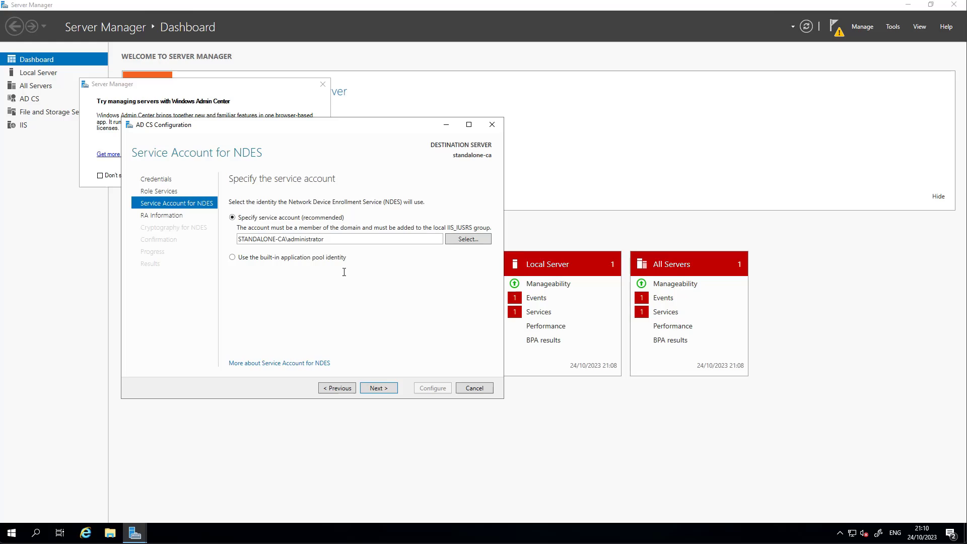
left_click(381, 391)
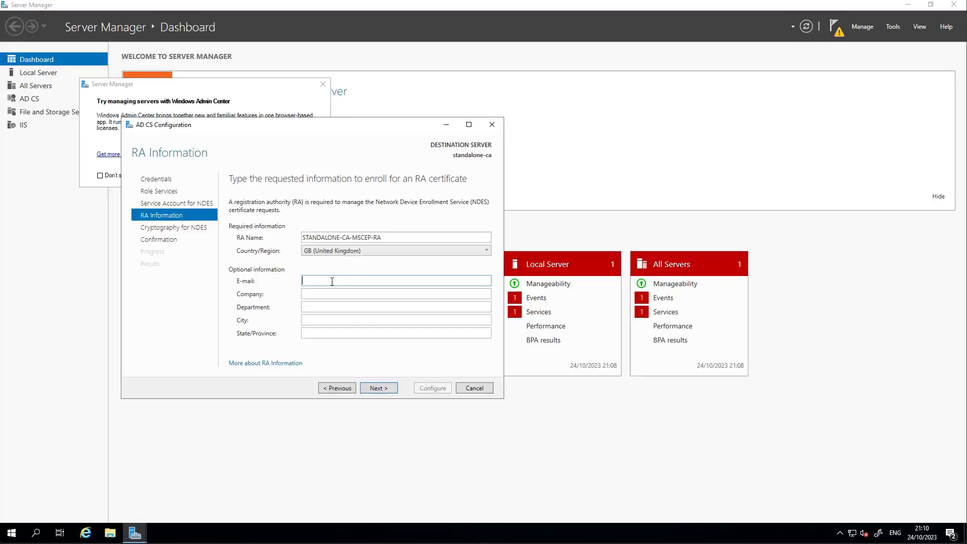
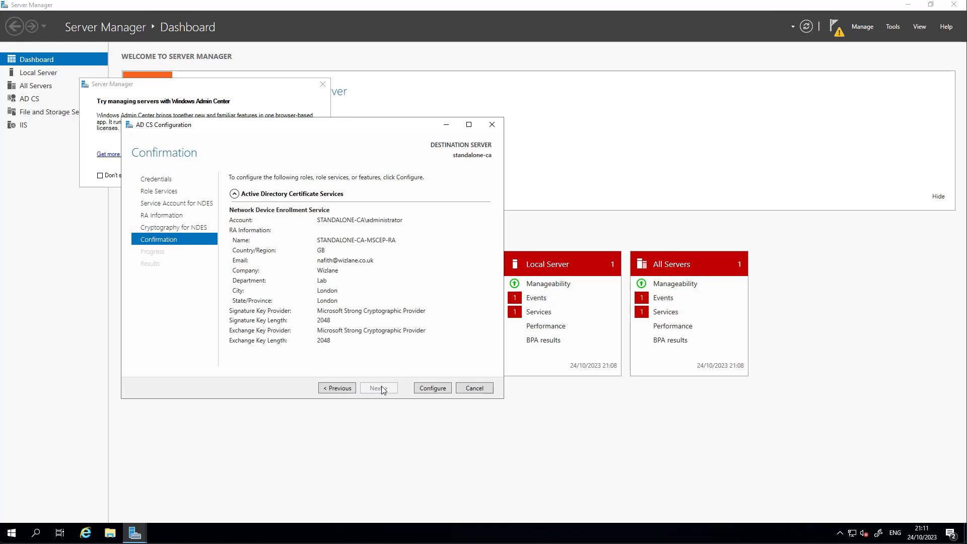
Run the NDES configuration, close the wizard, then cancel the follow-up role-services wizard.
left_click(433, 388)
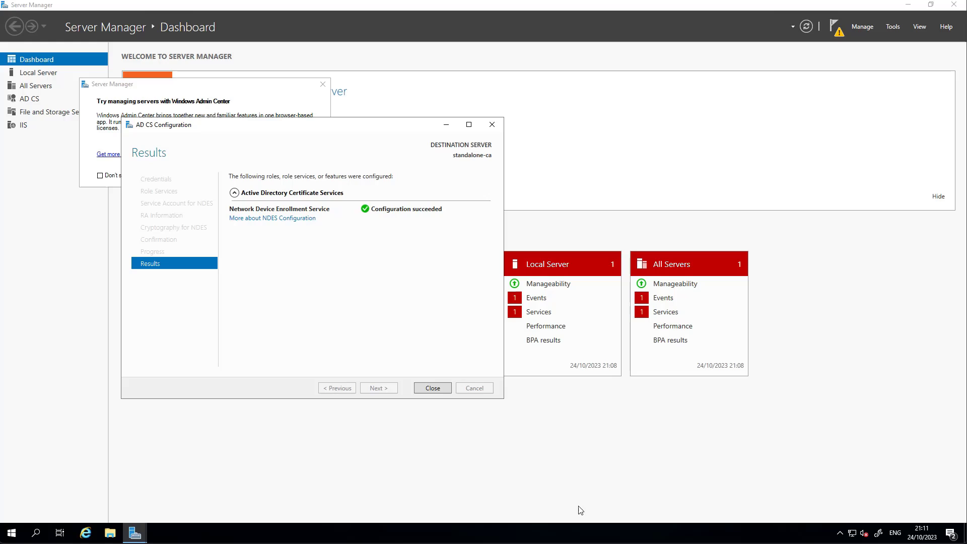
left_click(434, 389)
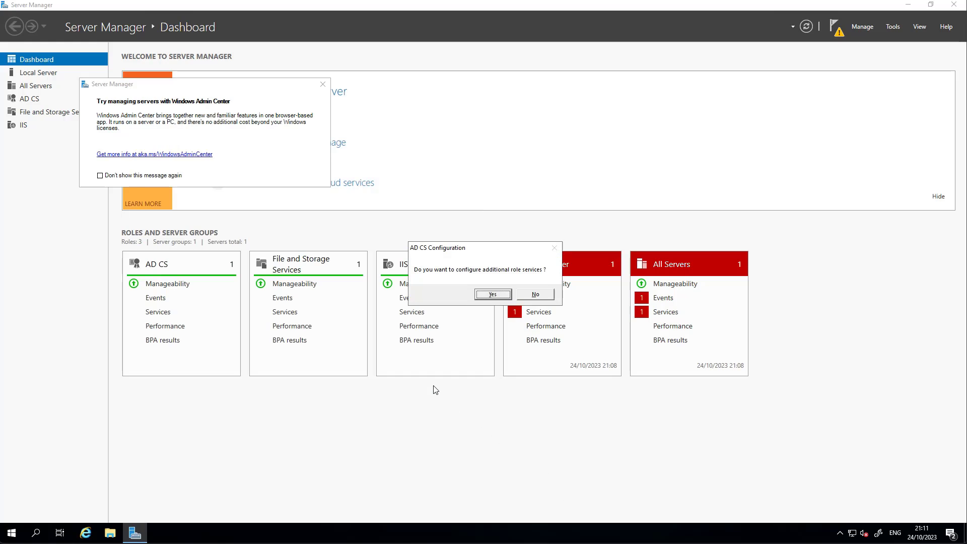
left_click(493, 295)
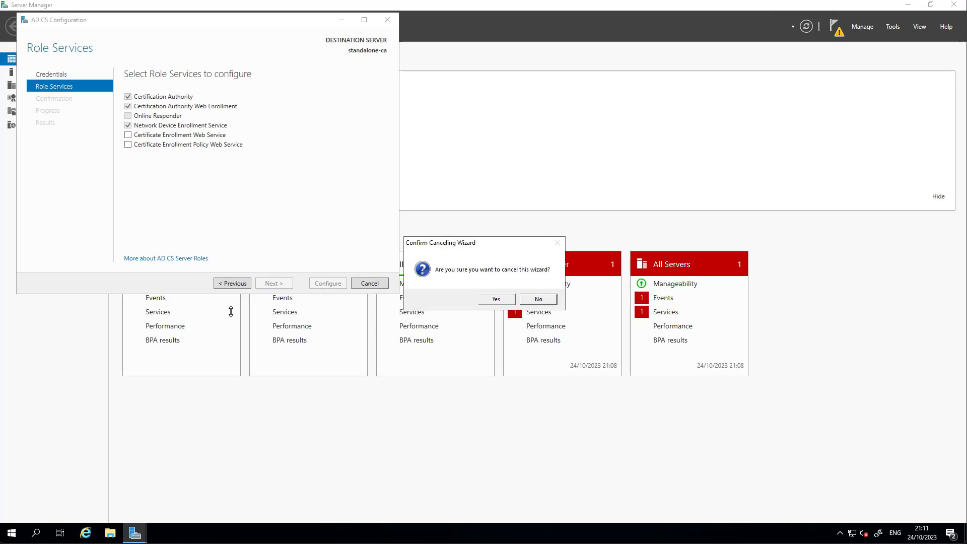
left_click(496, 300)
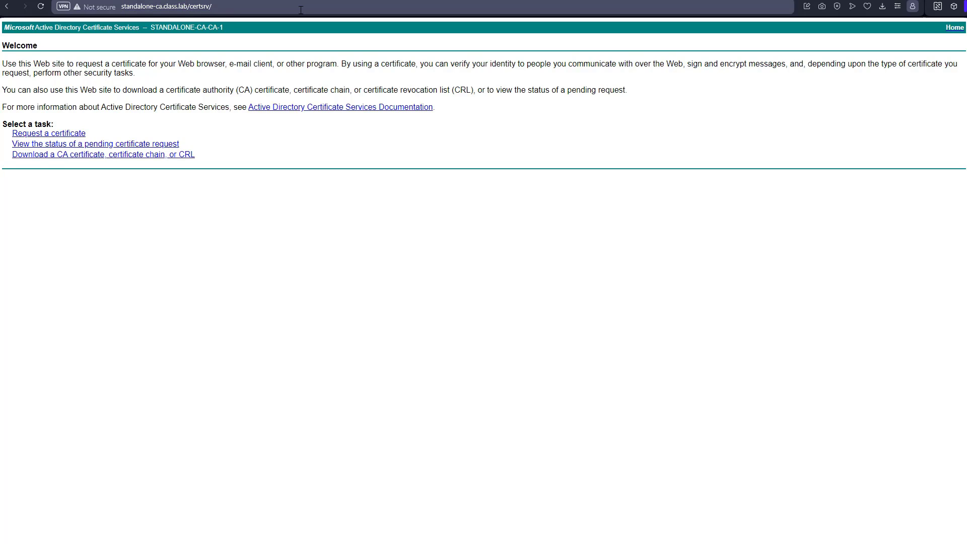
key("BackSpace")
key("BackSpace")
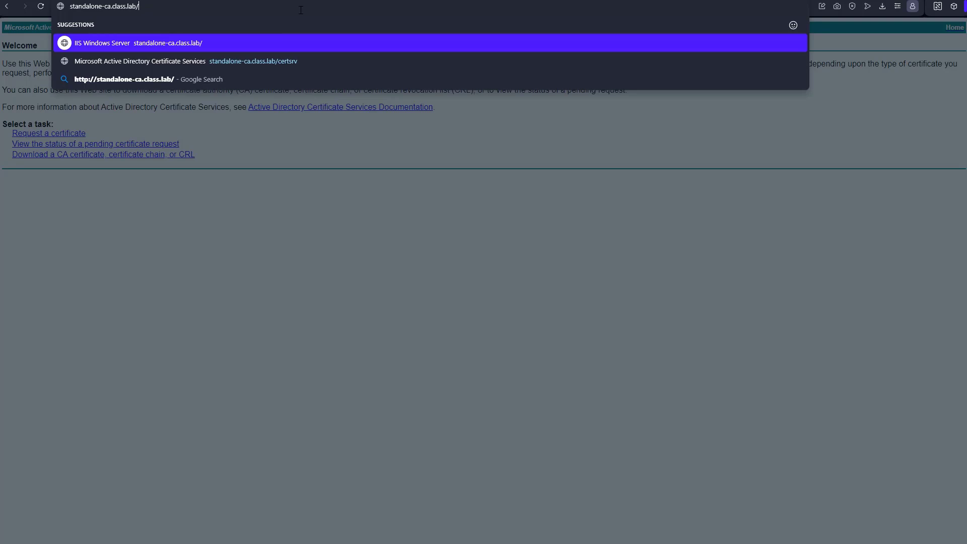
key("Return")
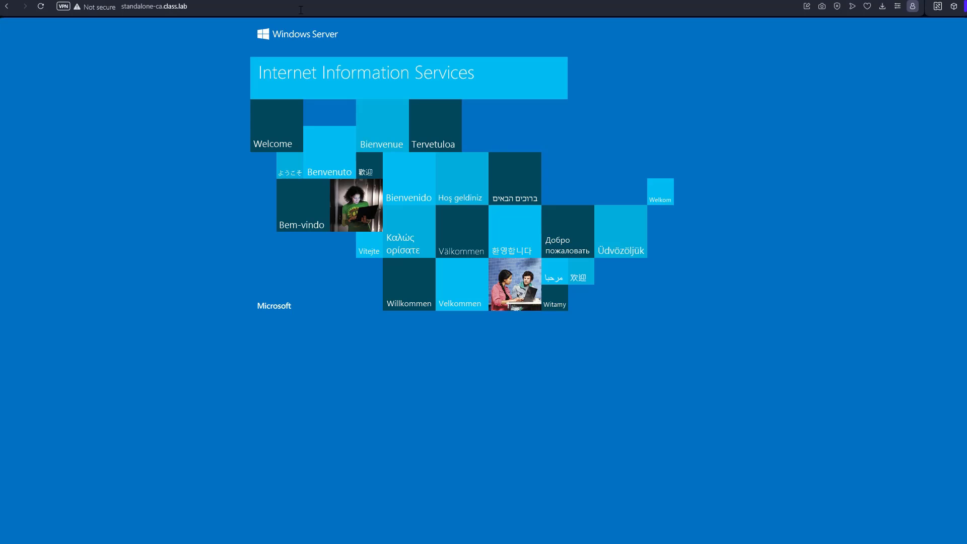
left_click(301, 10)
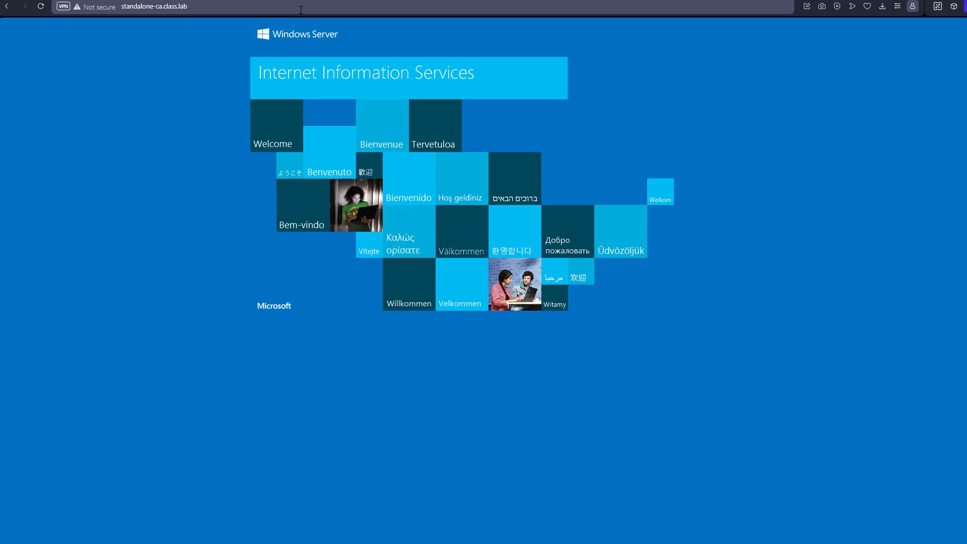
type("/ce")
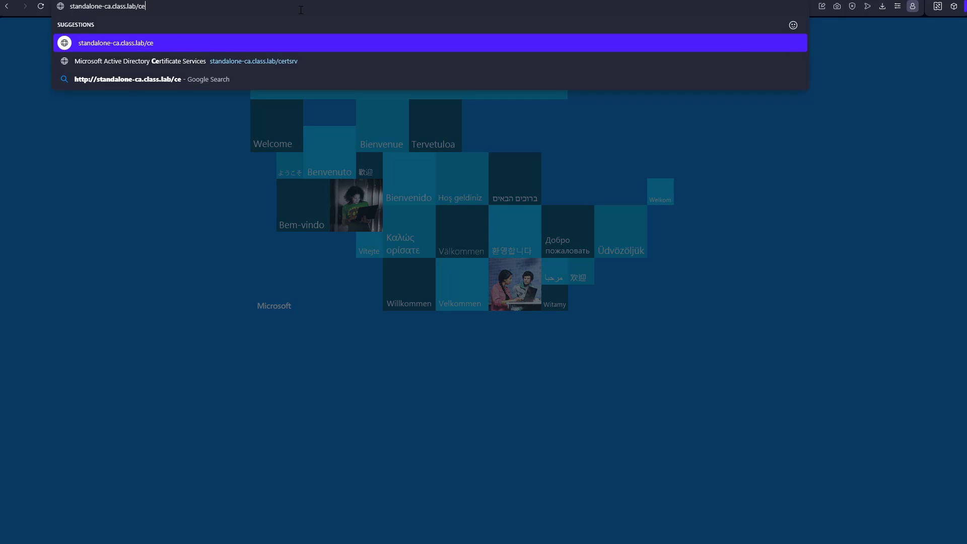
type("rtsrv")
key("Return")
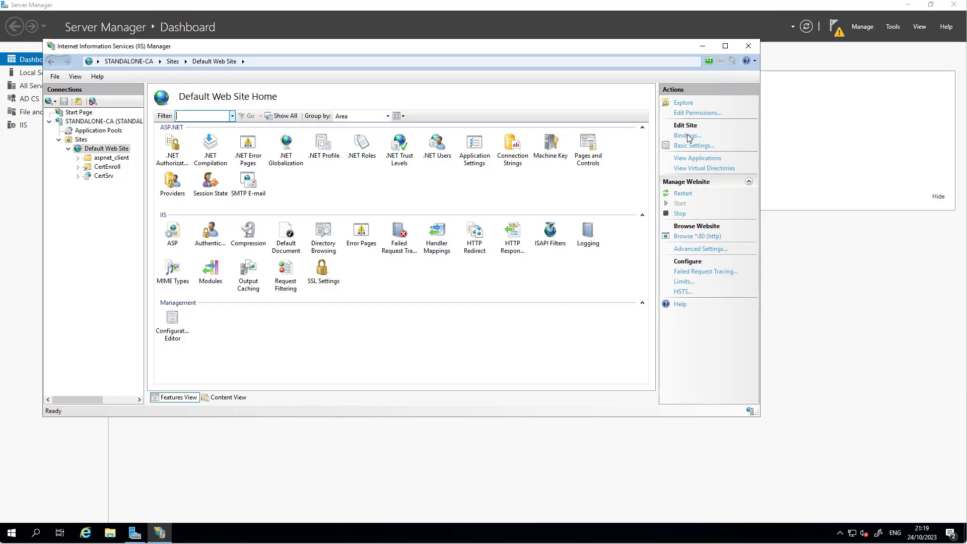
Open the Default Web Site's bindings, which show only http on port 80.
left_click(688, 136)
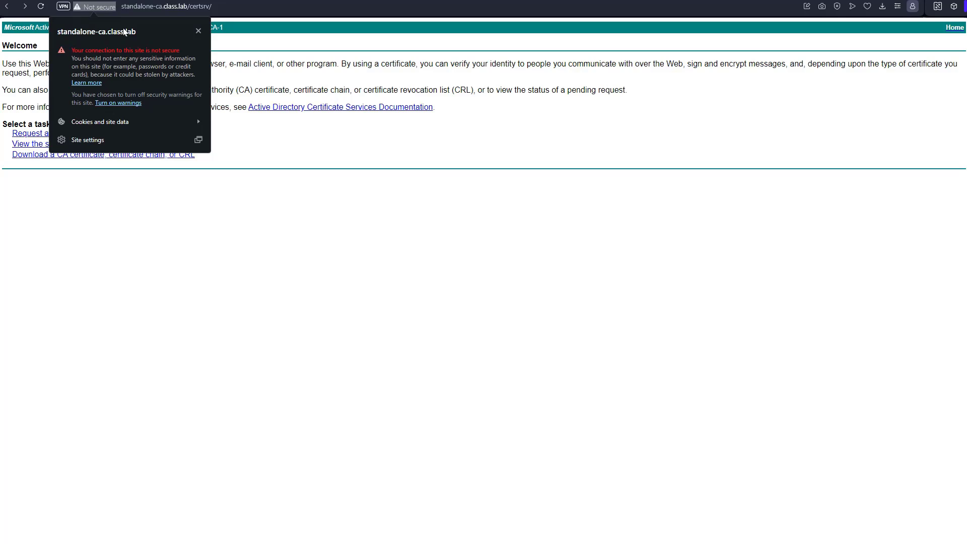
Reload the certsrv welcome page using an https address.
left_click(262, 44)
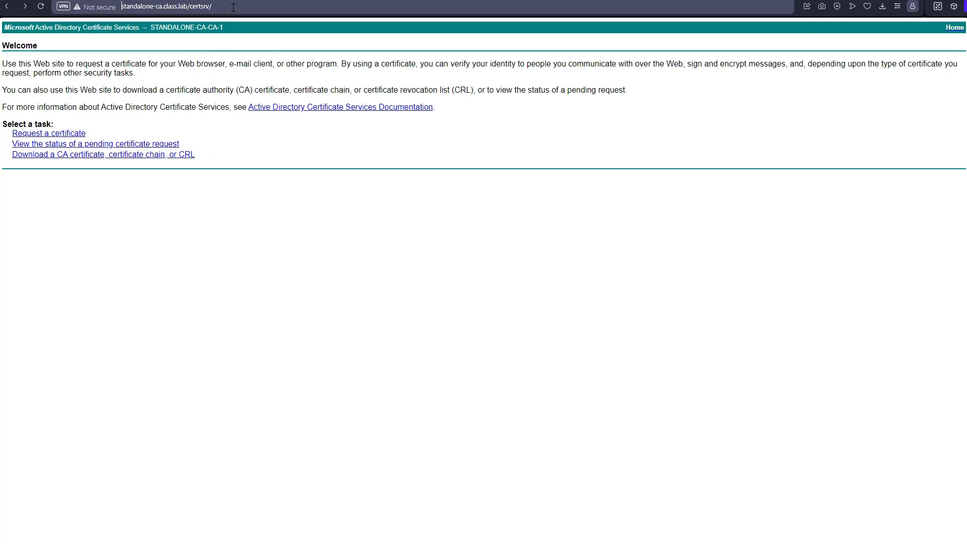
type("https://")
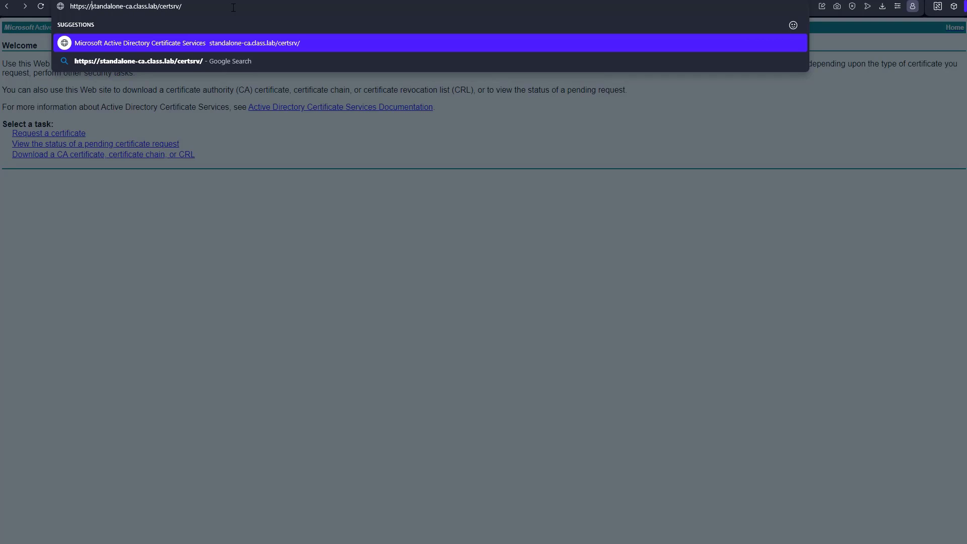
key("Return")
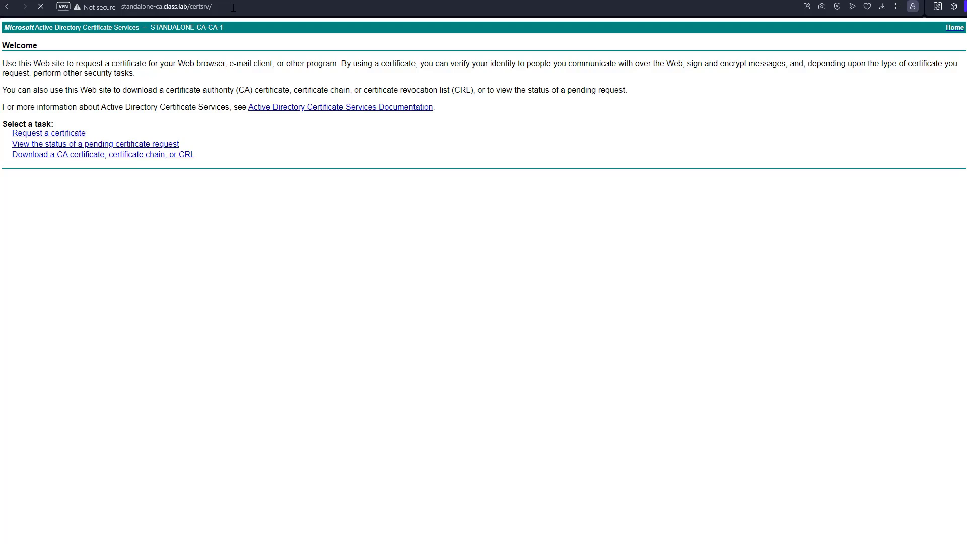